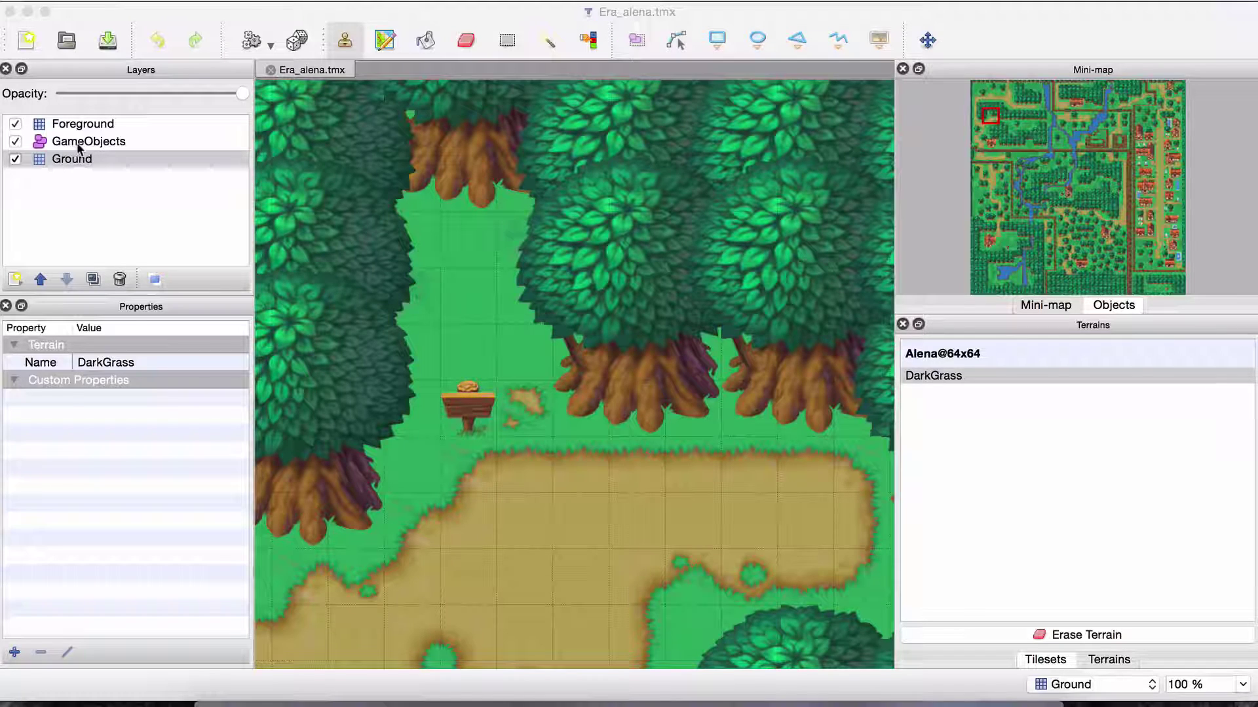
On the GameObjects layer, select the signpost object to show its Sign property 'This is a warning'
click(78, 143)
click(458, 414)
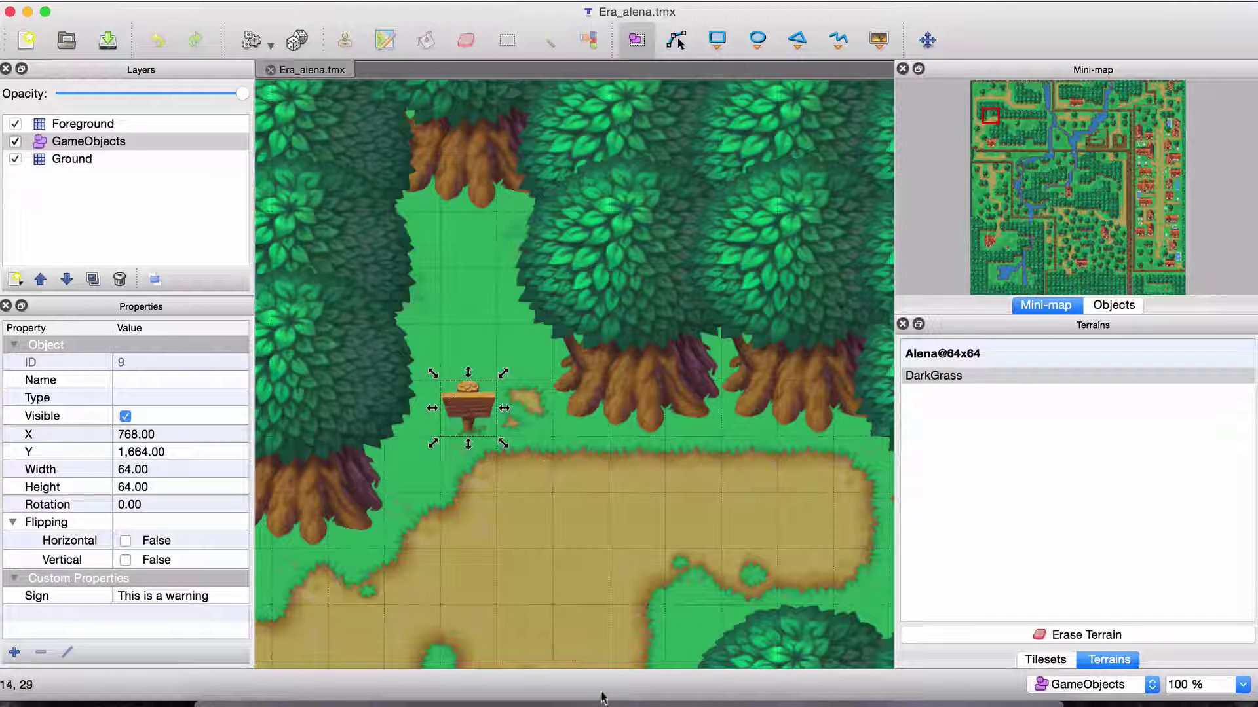
In Unity, open the StartGame scene from Assets/_Scenes and save the current scene changes
click(543, 684)
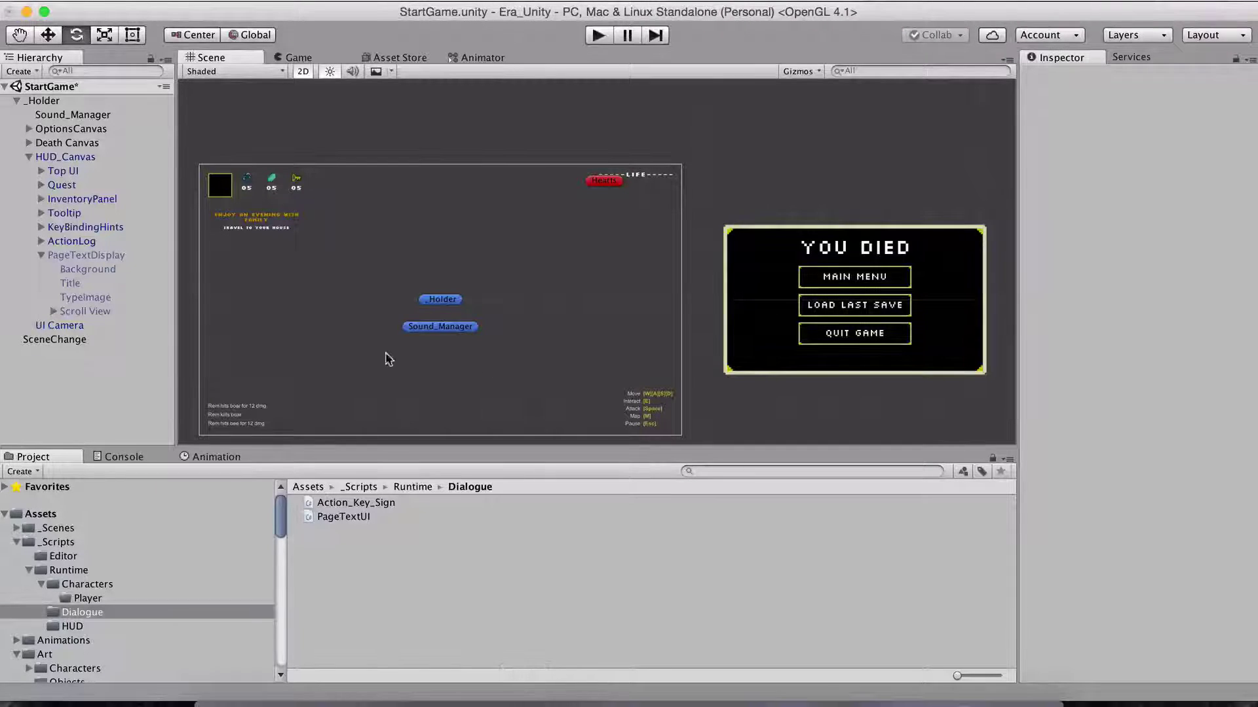
click(14, 101)
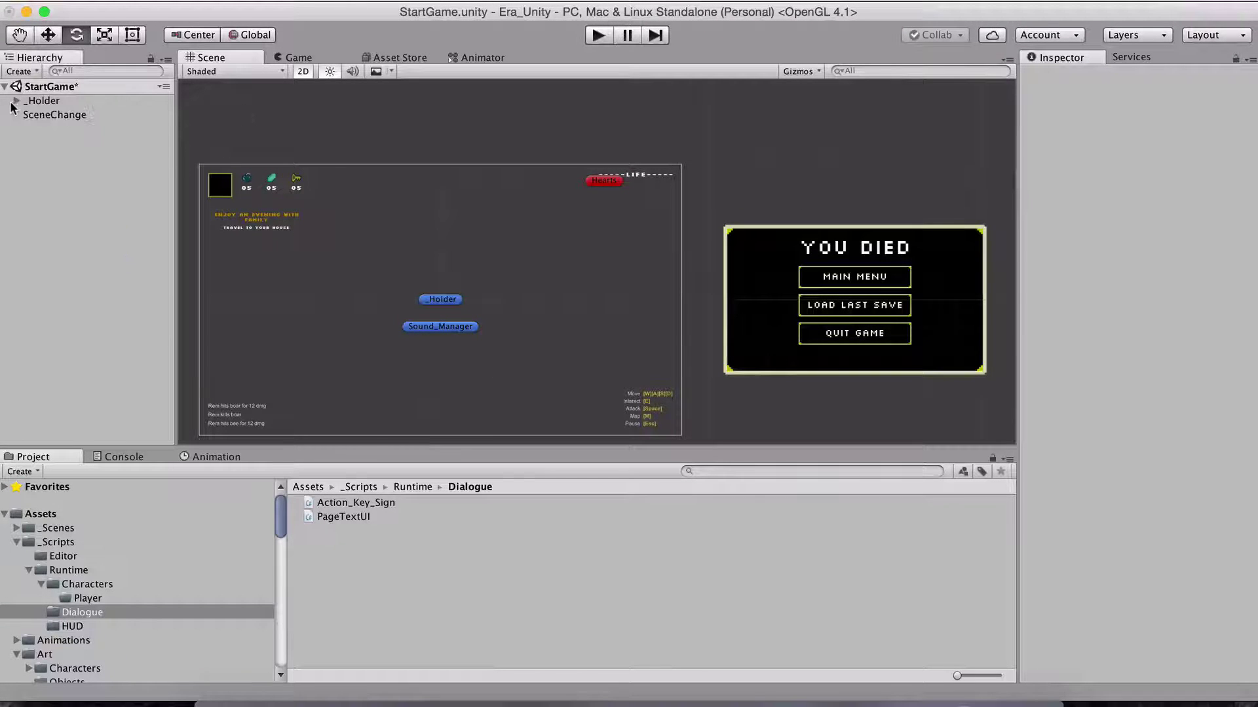
click(66, 530)
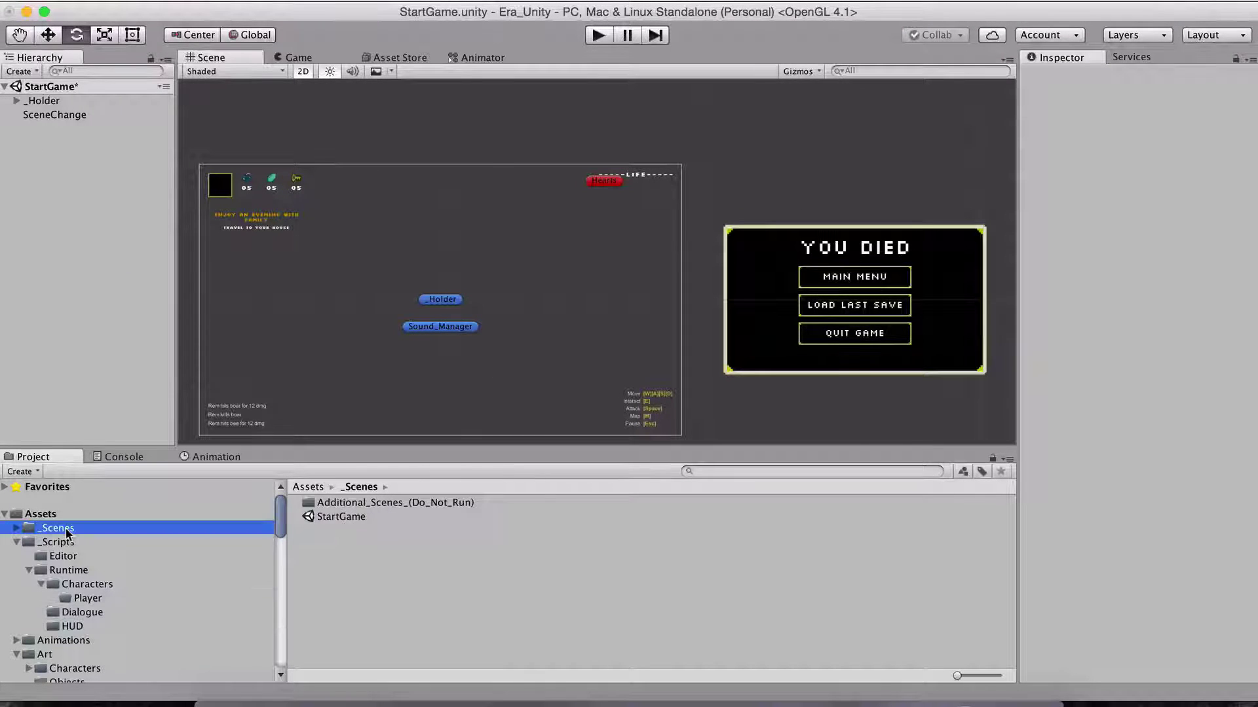
double_click(360, 518)
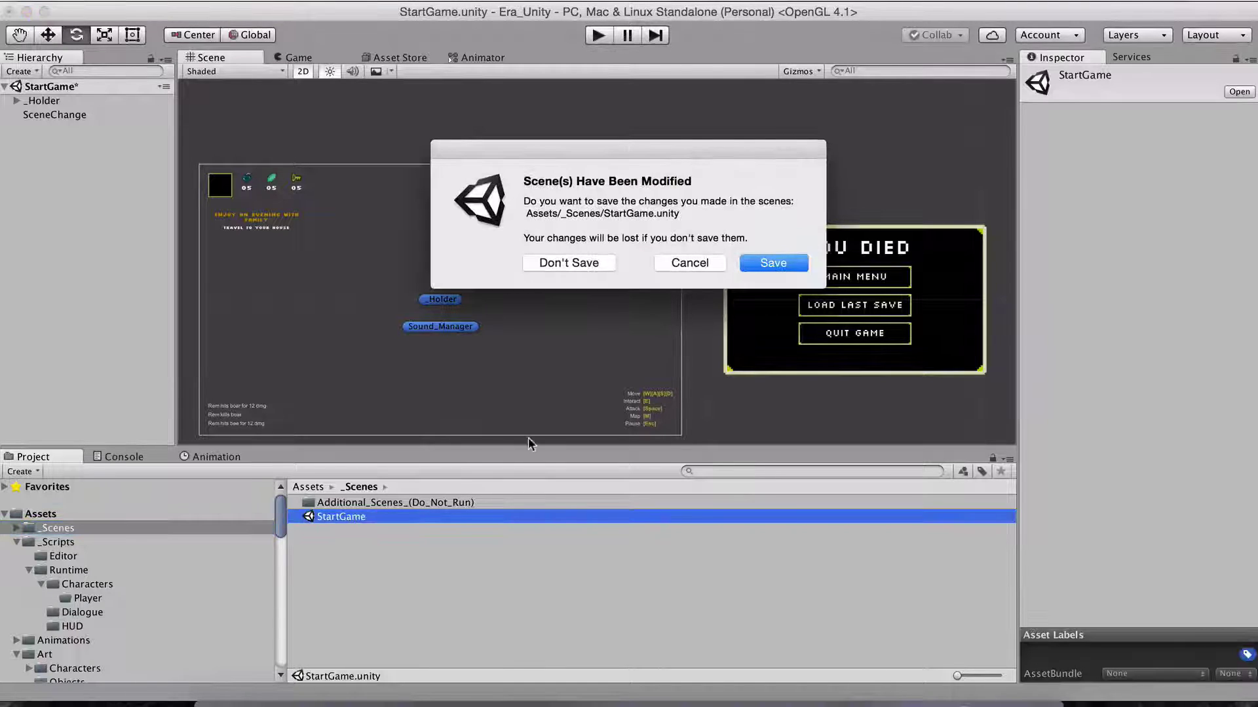
click(786, 265)
Open the Alena scene from Additional_Scenes_(Do_Not_Run) and select the Era_alena tilemap
double_click(347, 503)
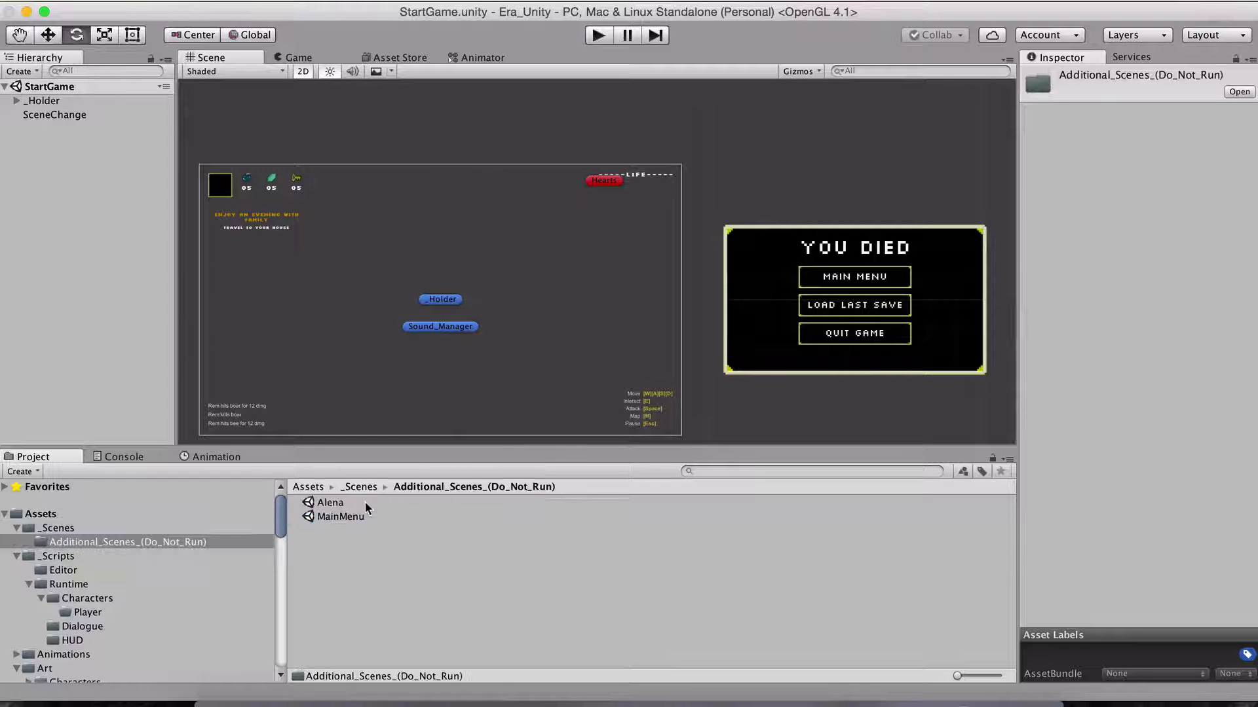
click(347, 503)
click(41, 143)
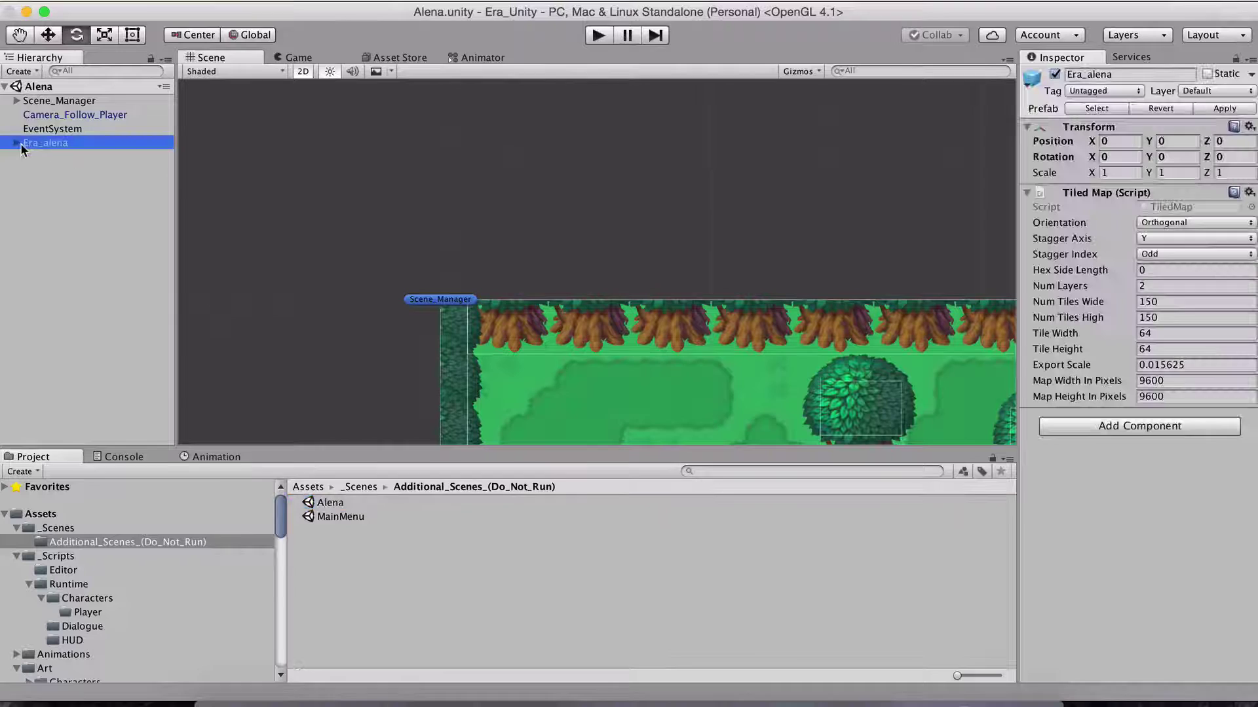
scroll(518, 274, down, 8)
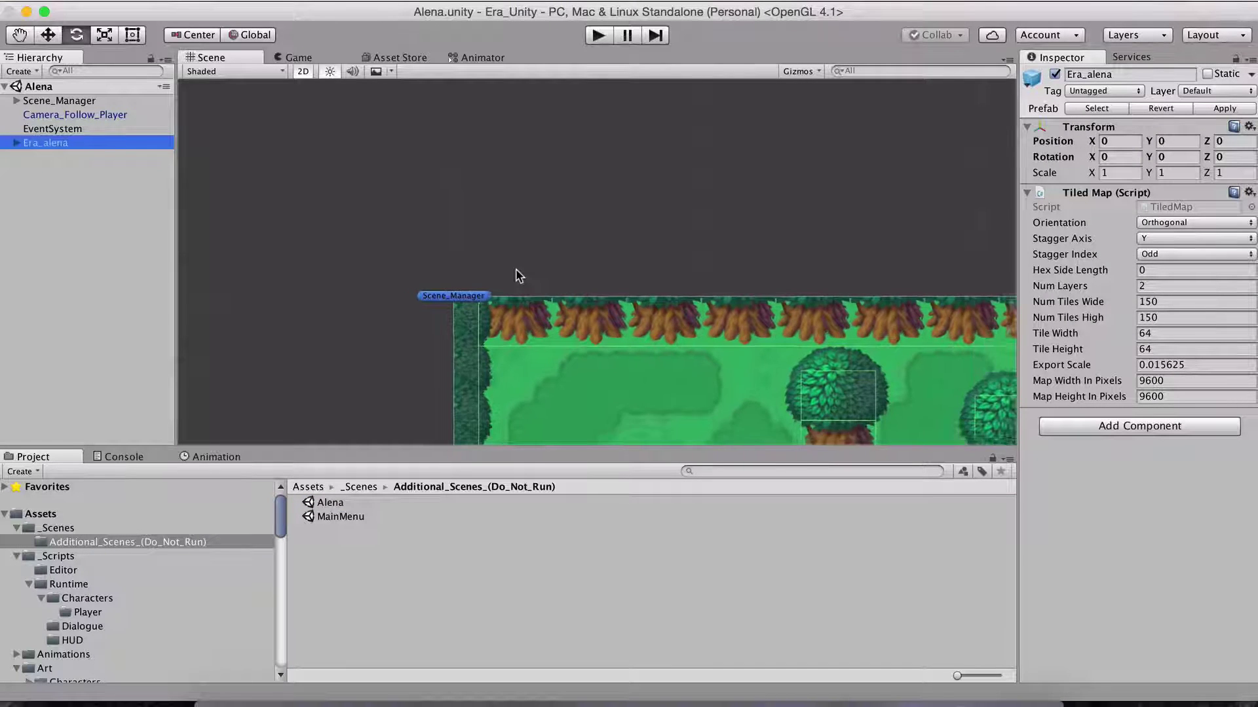
scroll(517, 274, up, 5)
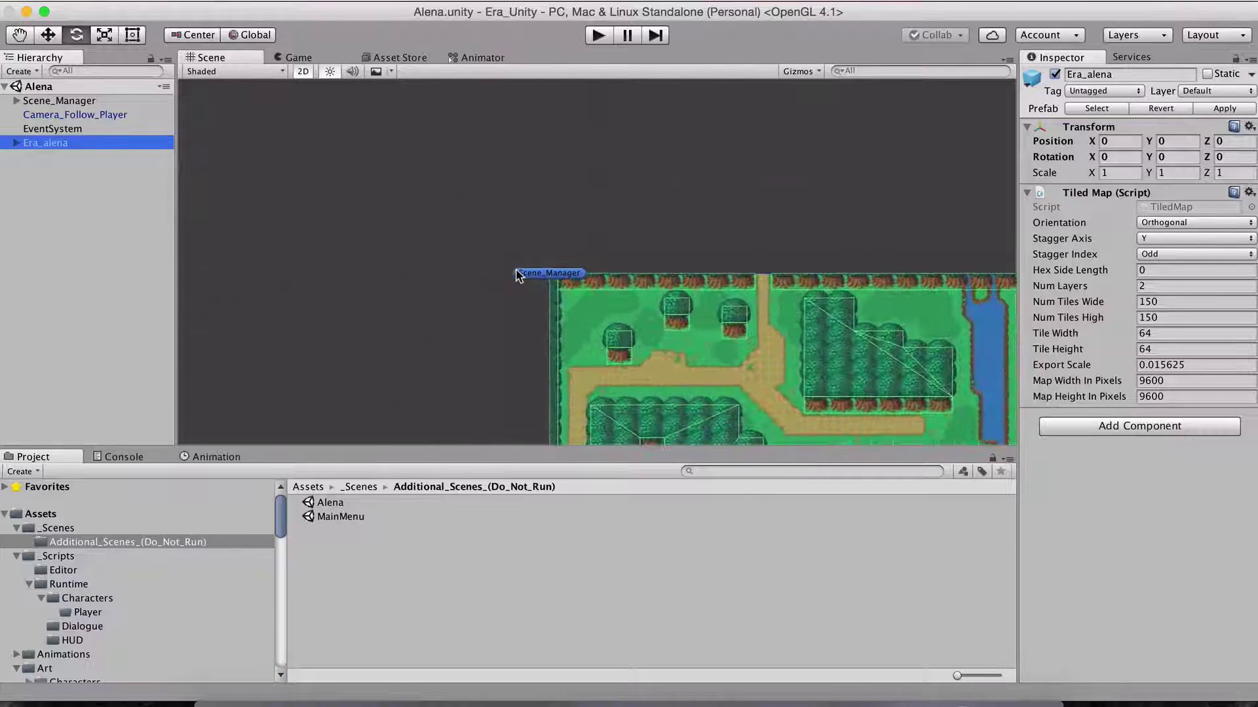
Expand Era_alena > GameObjects > TileObject > Sign_Basic in the Hierarchy
click(16, 143)
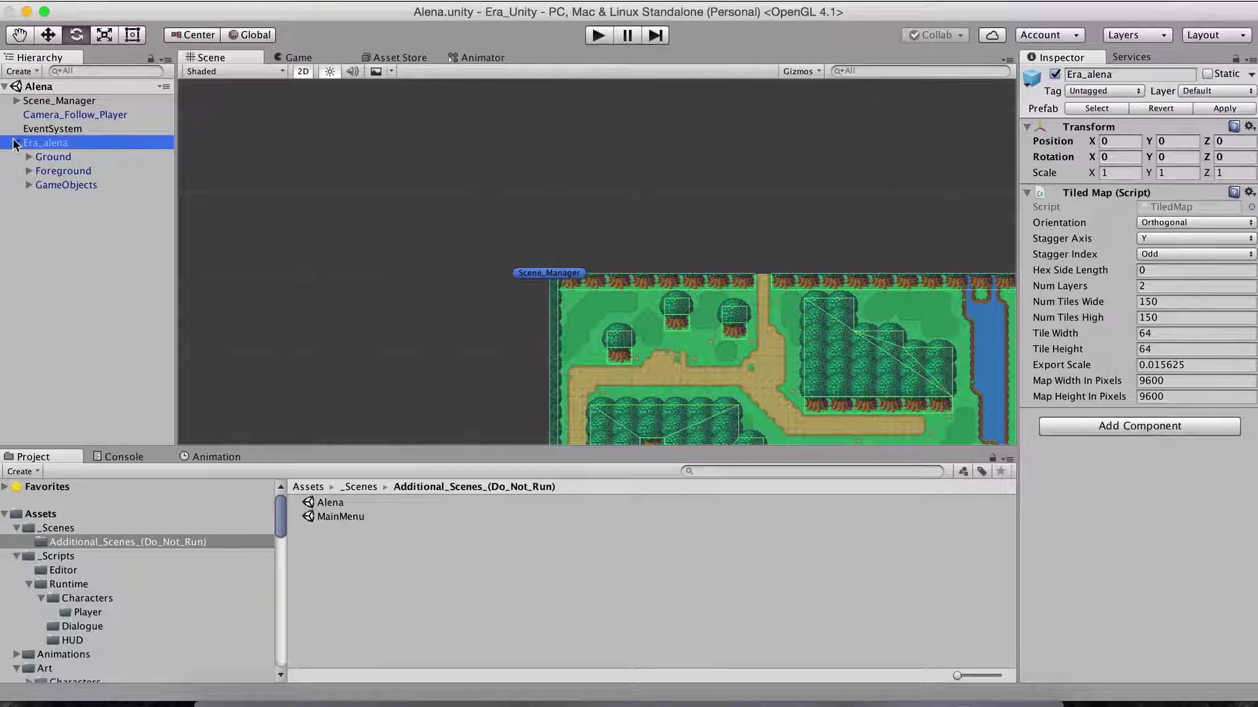
click(28, 185)
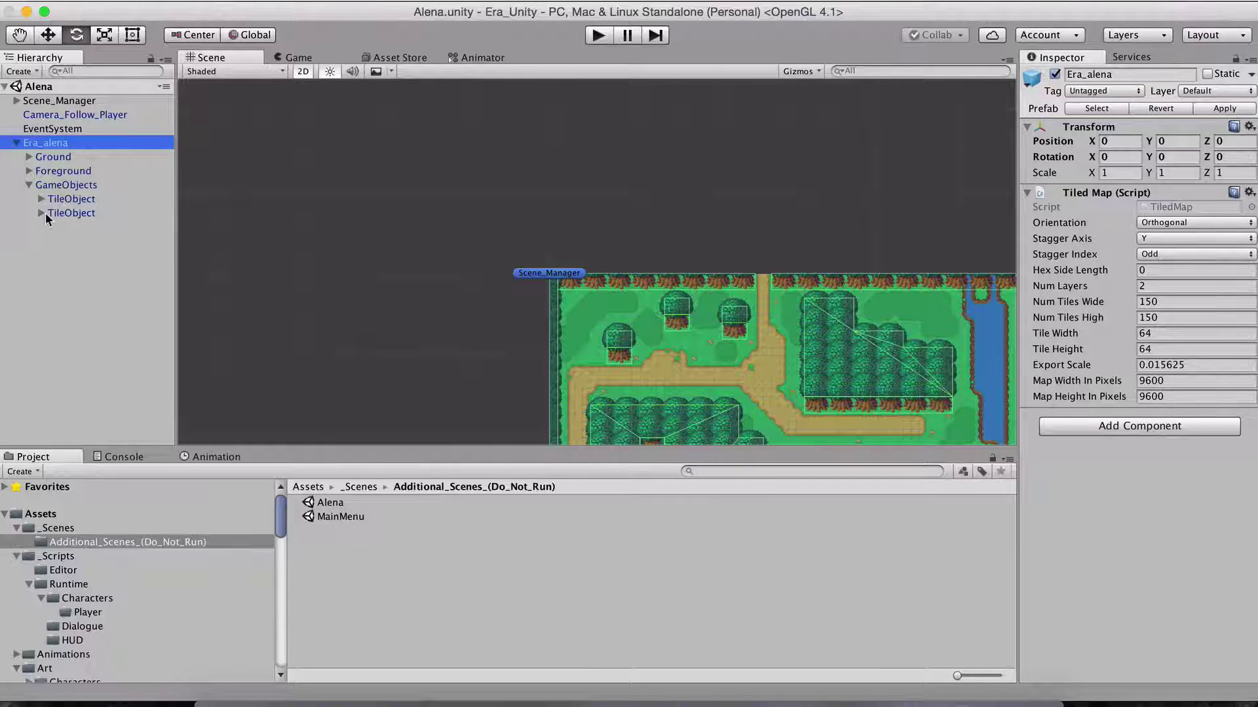
click(42, 213)
click(55, 227)
scroll(80, 564, down, 5)
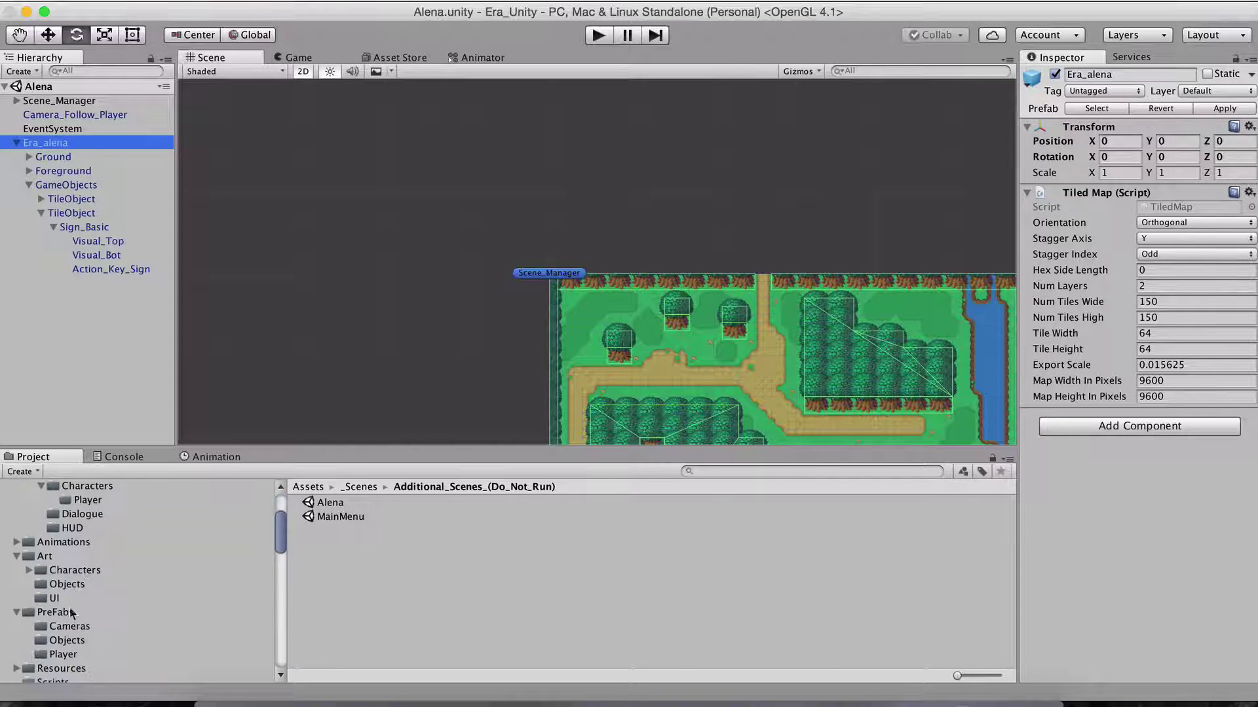
Inspect the PreFabs/Objects/Sign_Basic prefab, then play the scene, which throws a NullReferenceException
click(65, 642)
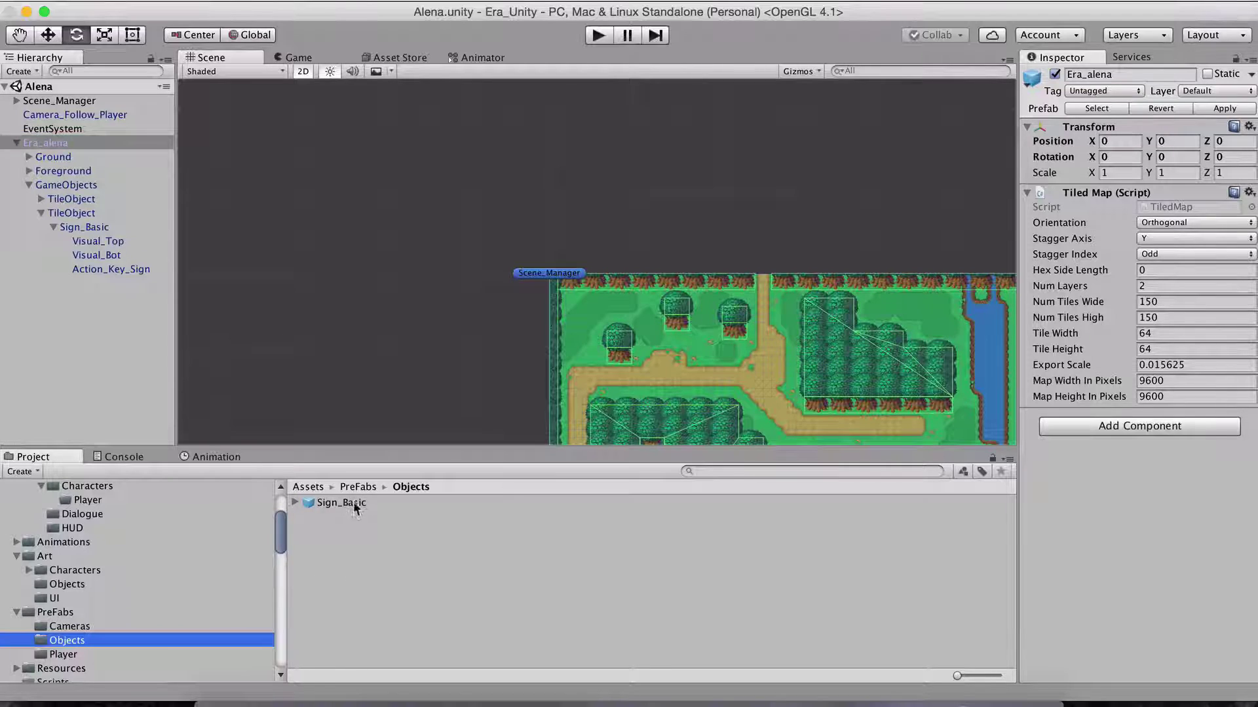
click(347, 505)
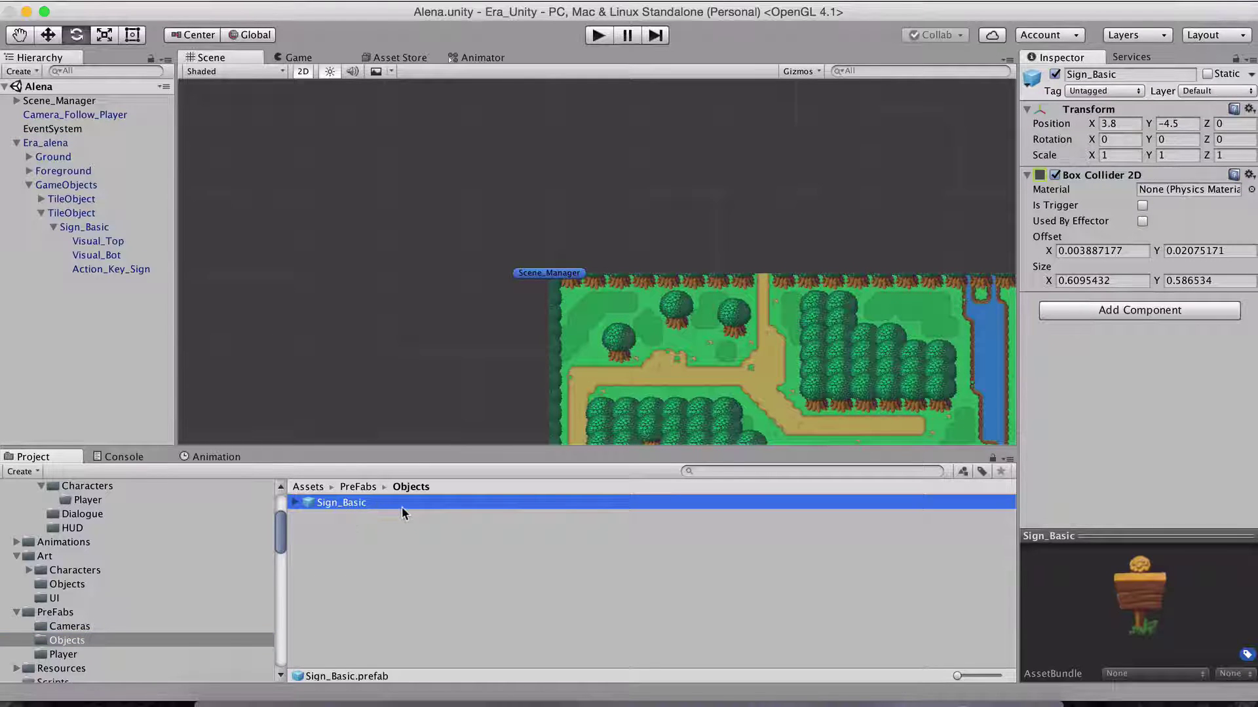
scroll(695, 349, down, 2)
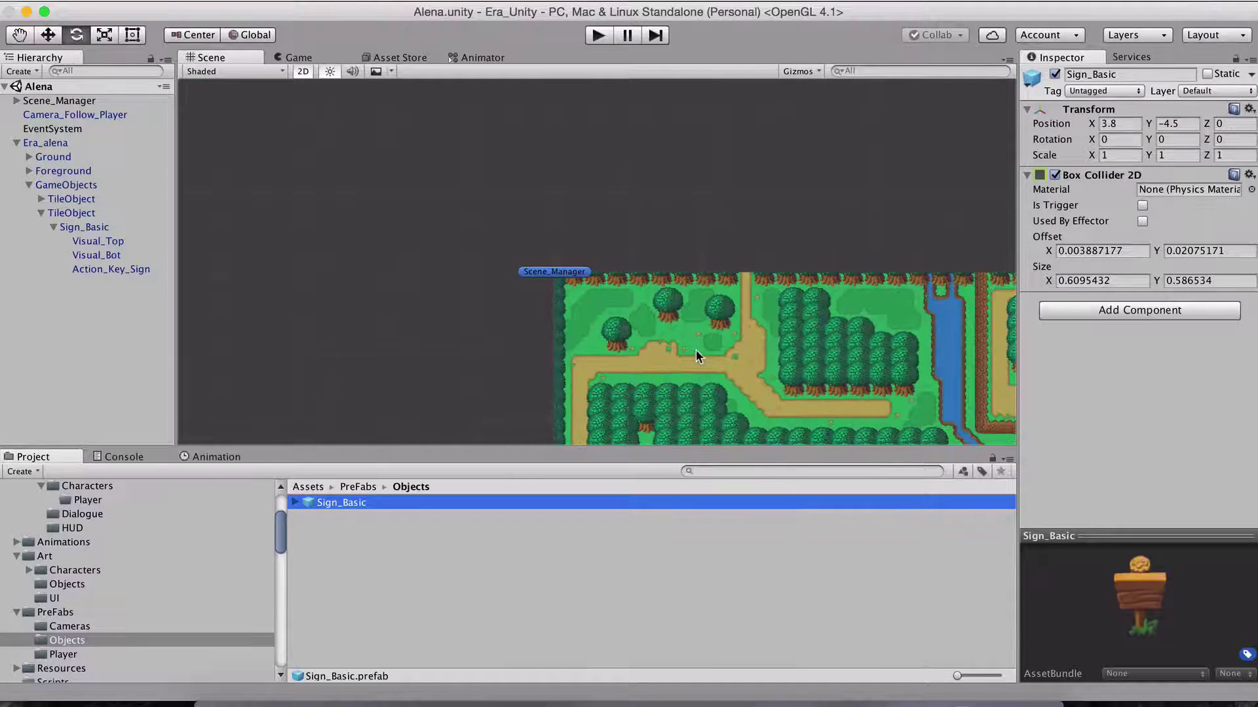
scroll(696, 356, down, 3)
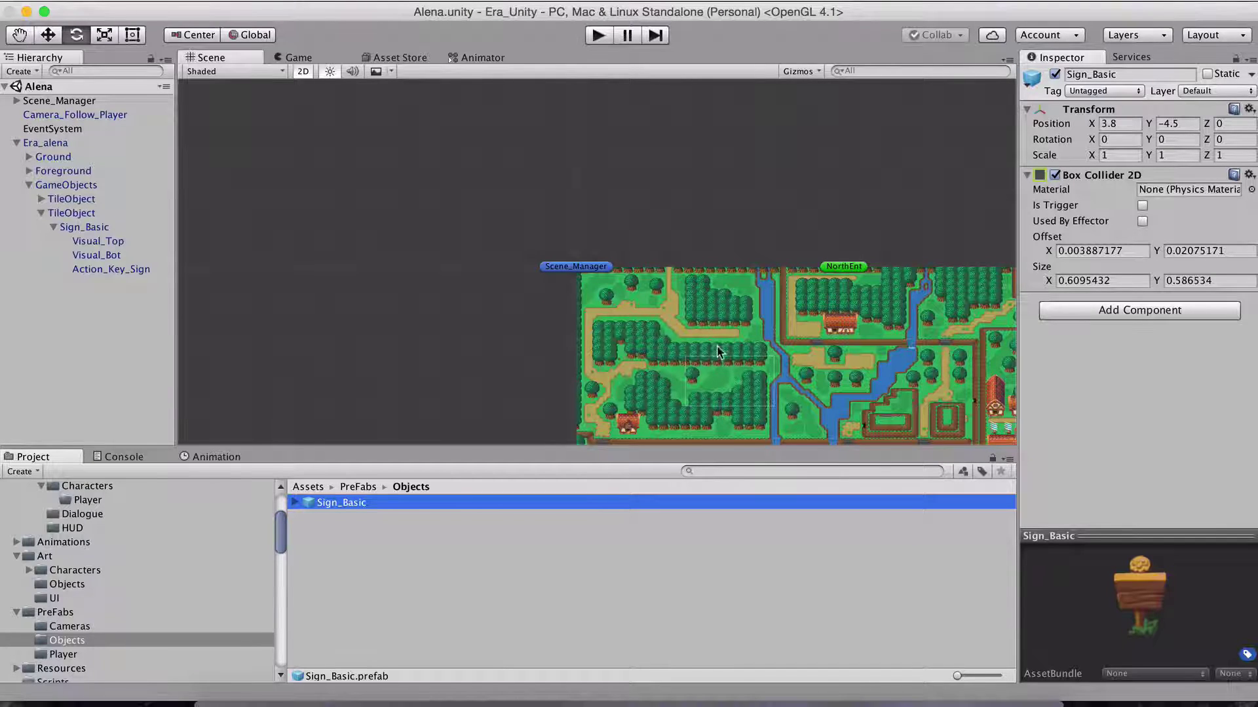
scroll(721, 354, up, 6)
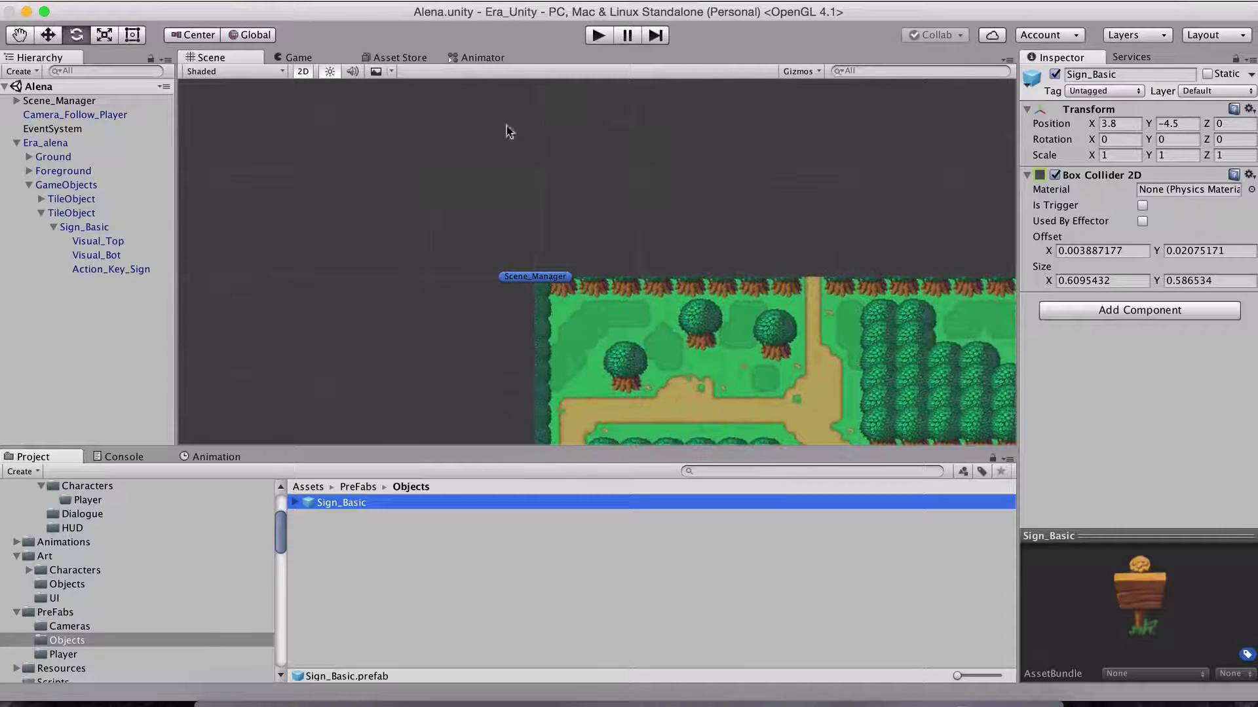
click(591, 36)
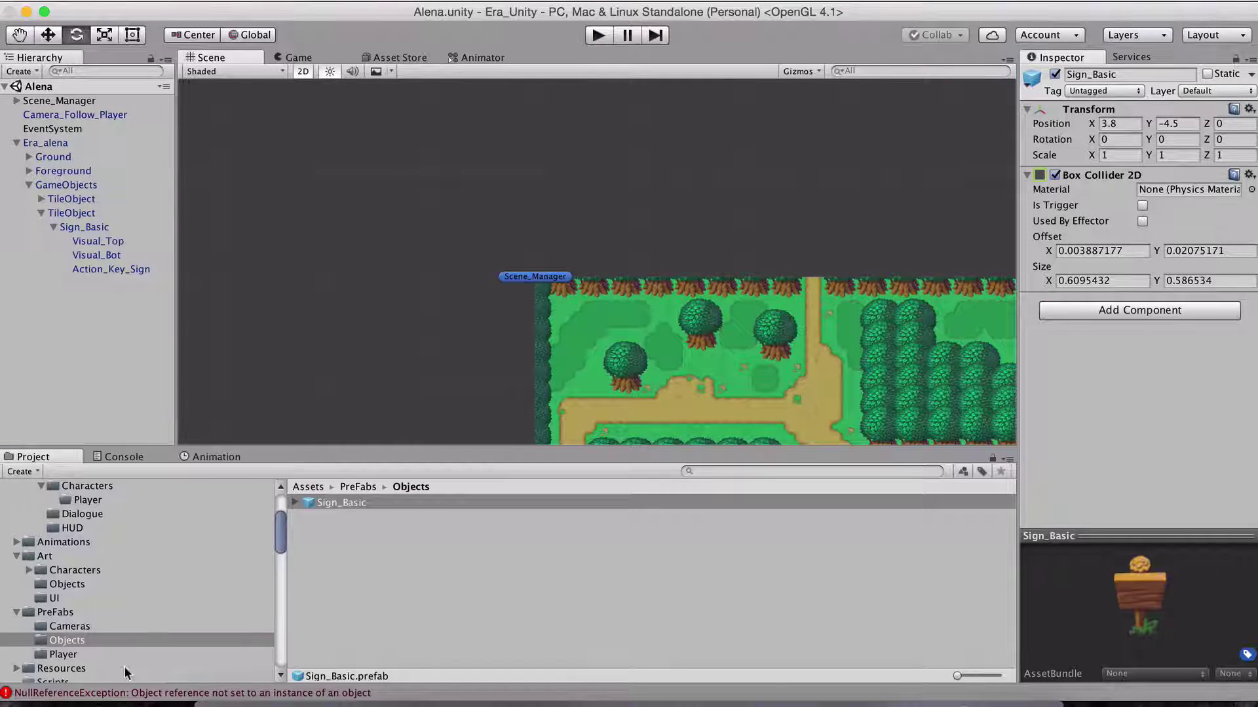
scroll(126, 655, up, 4)
Open the StartGame scene from the _Scenes folder
click(74, 527)
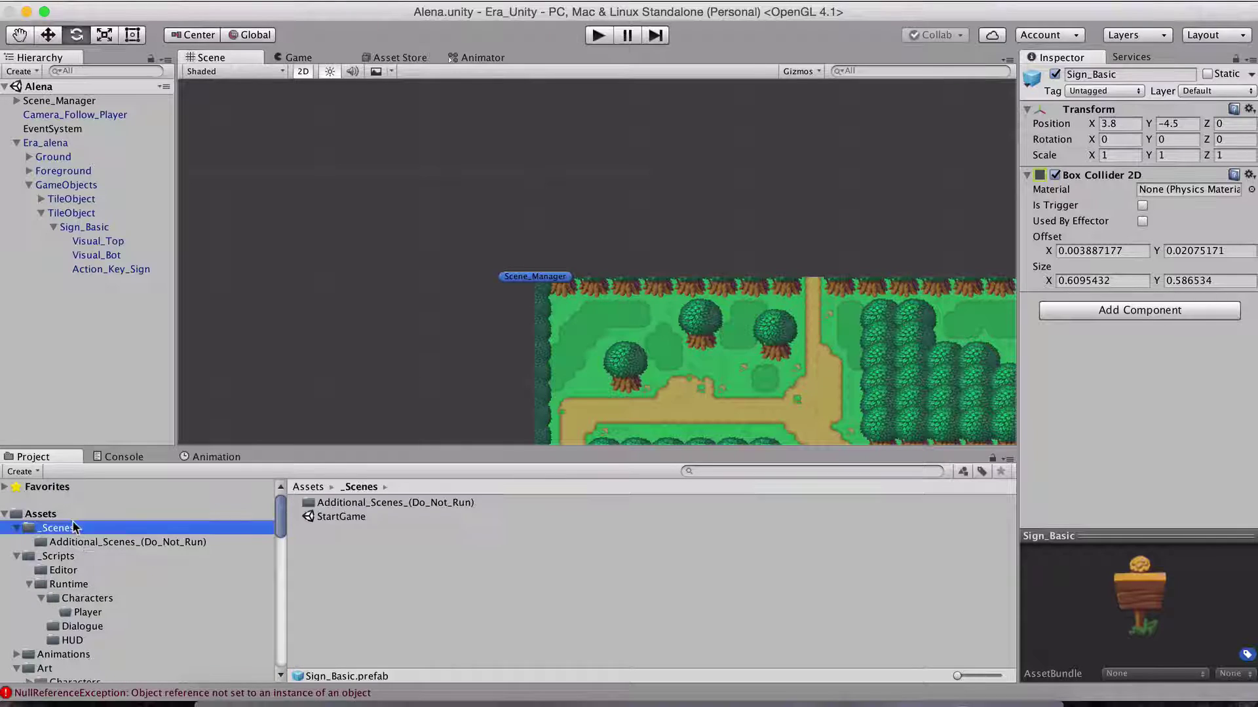
click(332, 519)
double_click(329, 517)
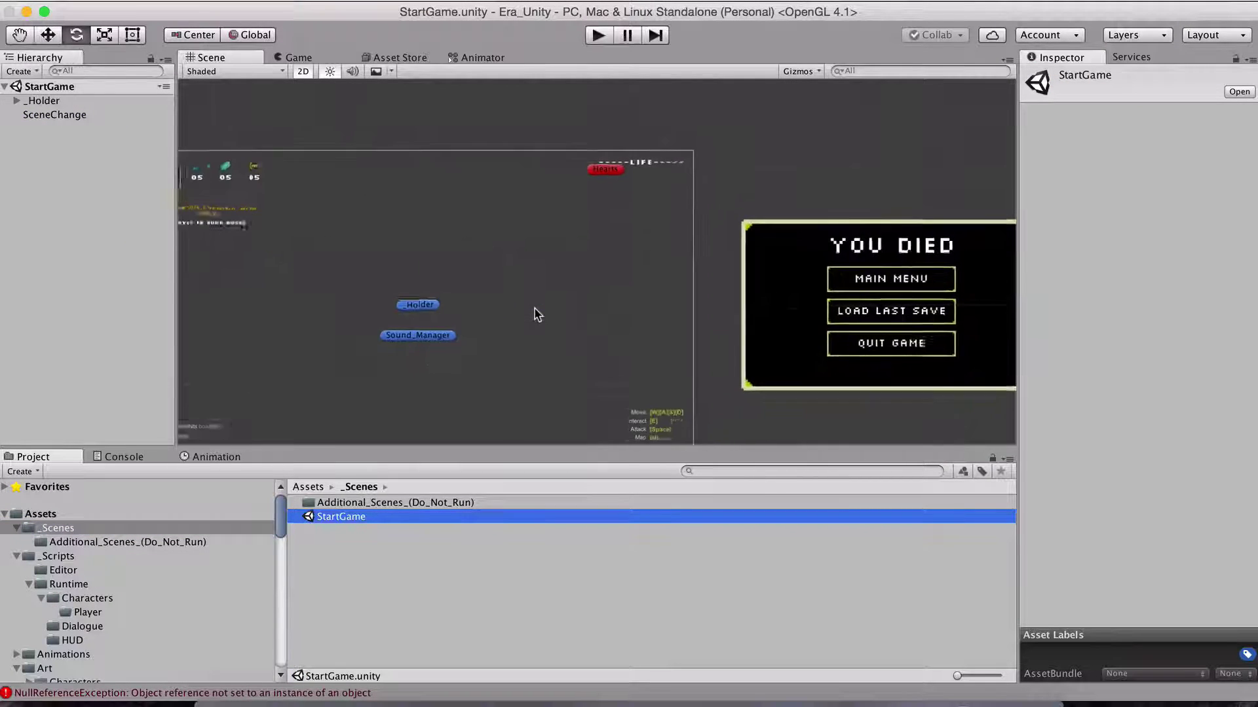
Preview the PageTextDisplay panel under _Holder > HUD_Canvas by activating it, then deactivate it
click(17, 101)
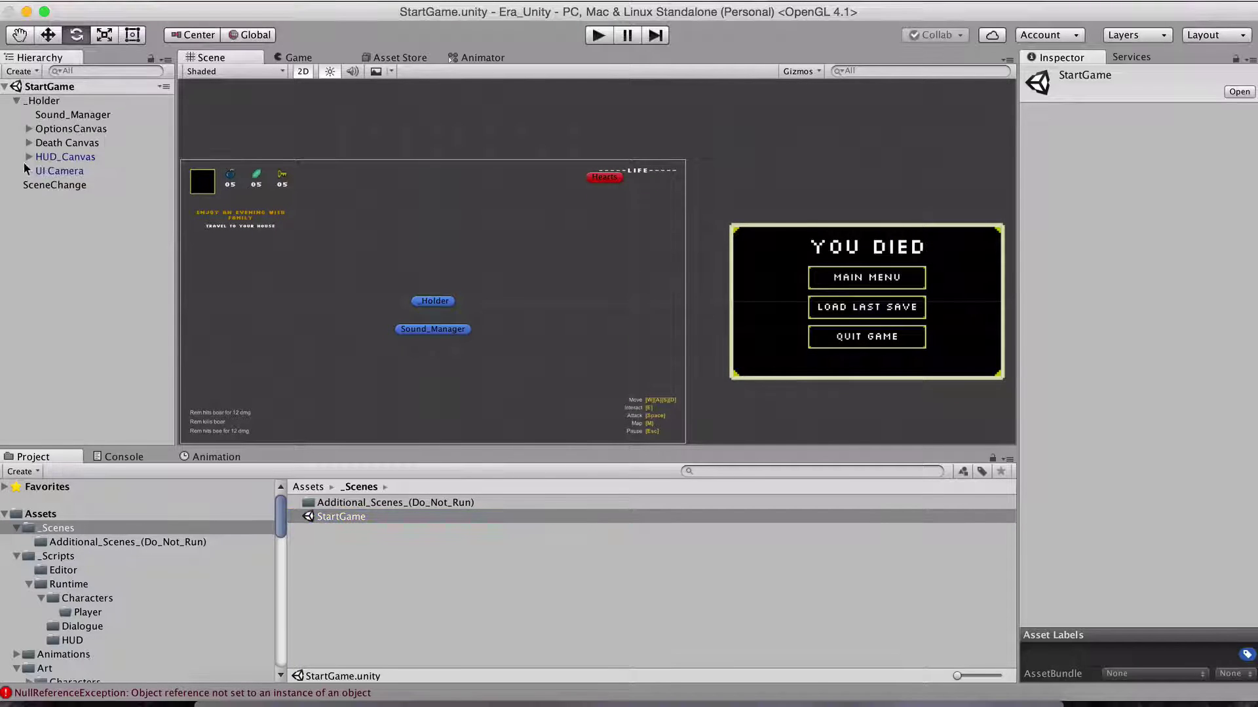
click(29, 158)
click(51, 255)
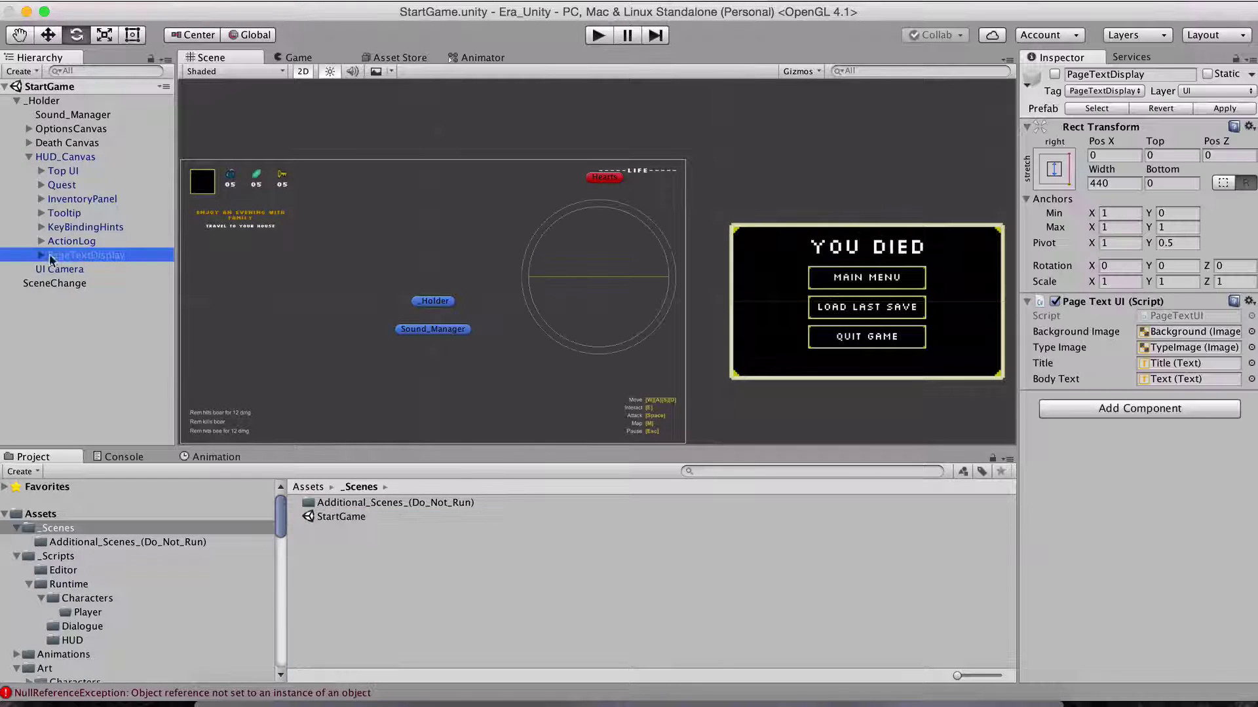
click(1055, 74)
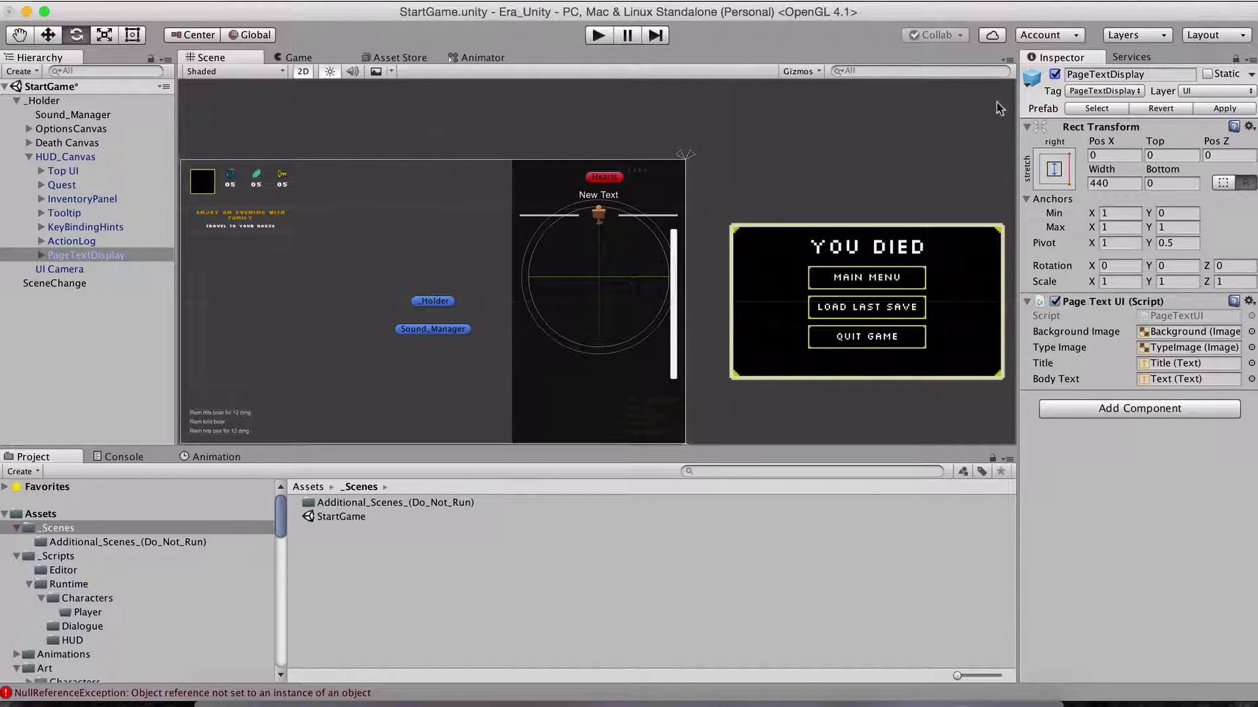
click(1055, 74)
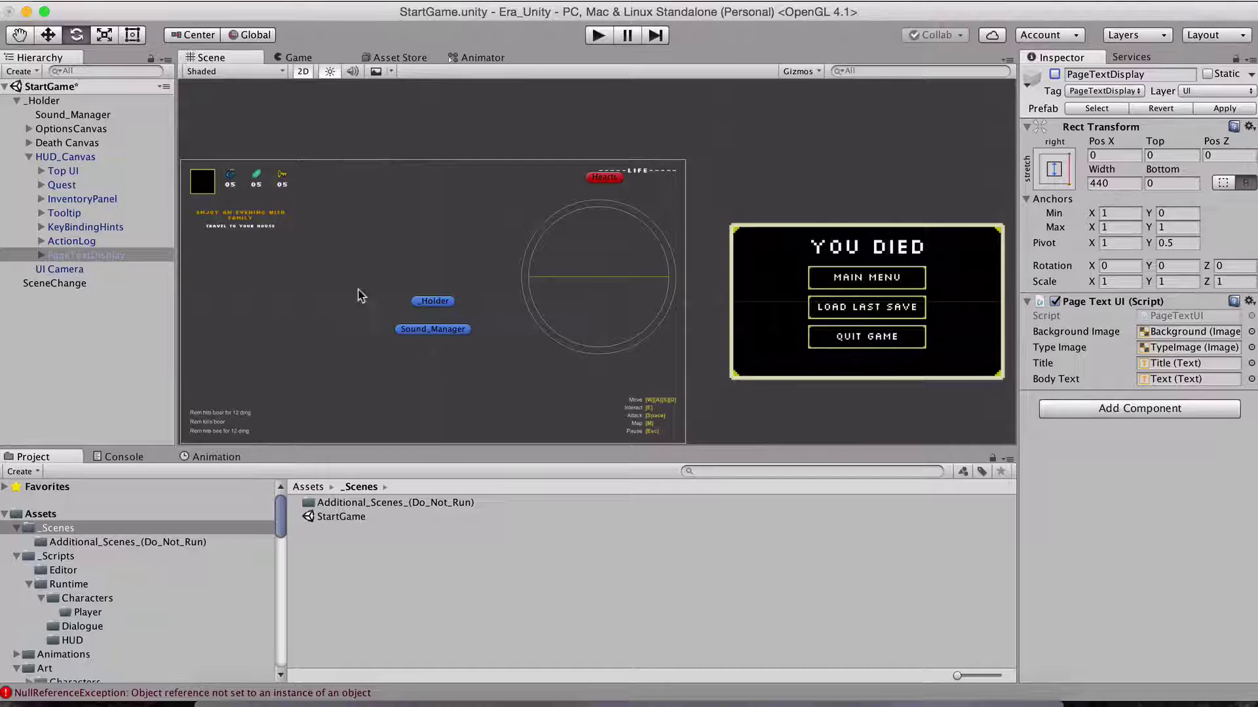
Run the game with the Game view maximized and start a new game
click(597, 37)
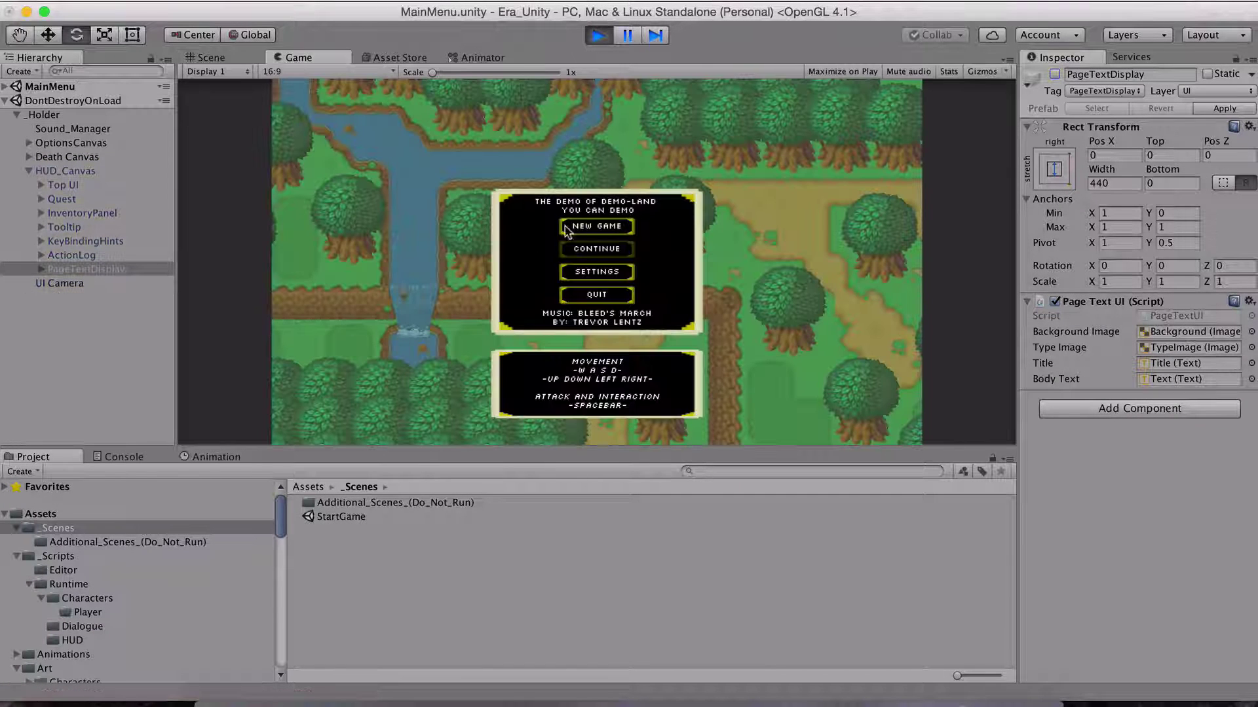
right_click(309, 61)
click(351, 70)
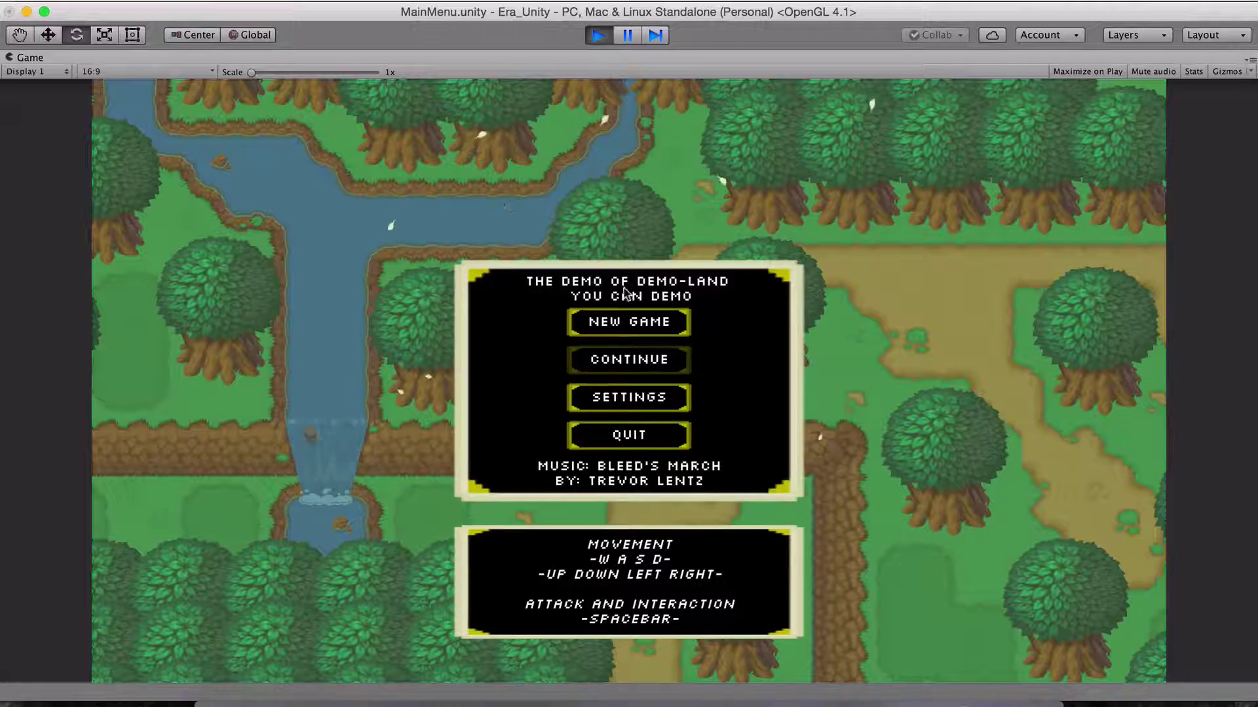
click(621, 324)
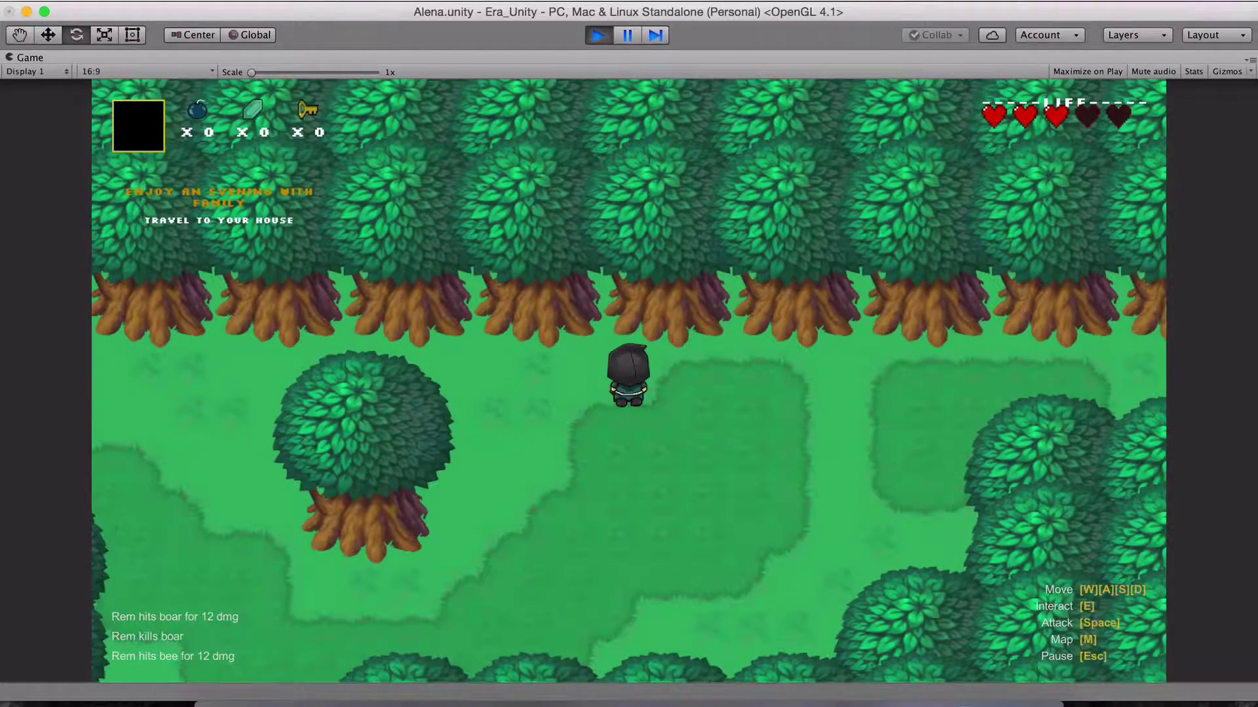
Walk the player with W/A/S/D to the signpost and press E to show the West End Sign dialog
key(s)
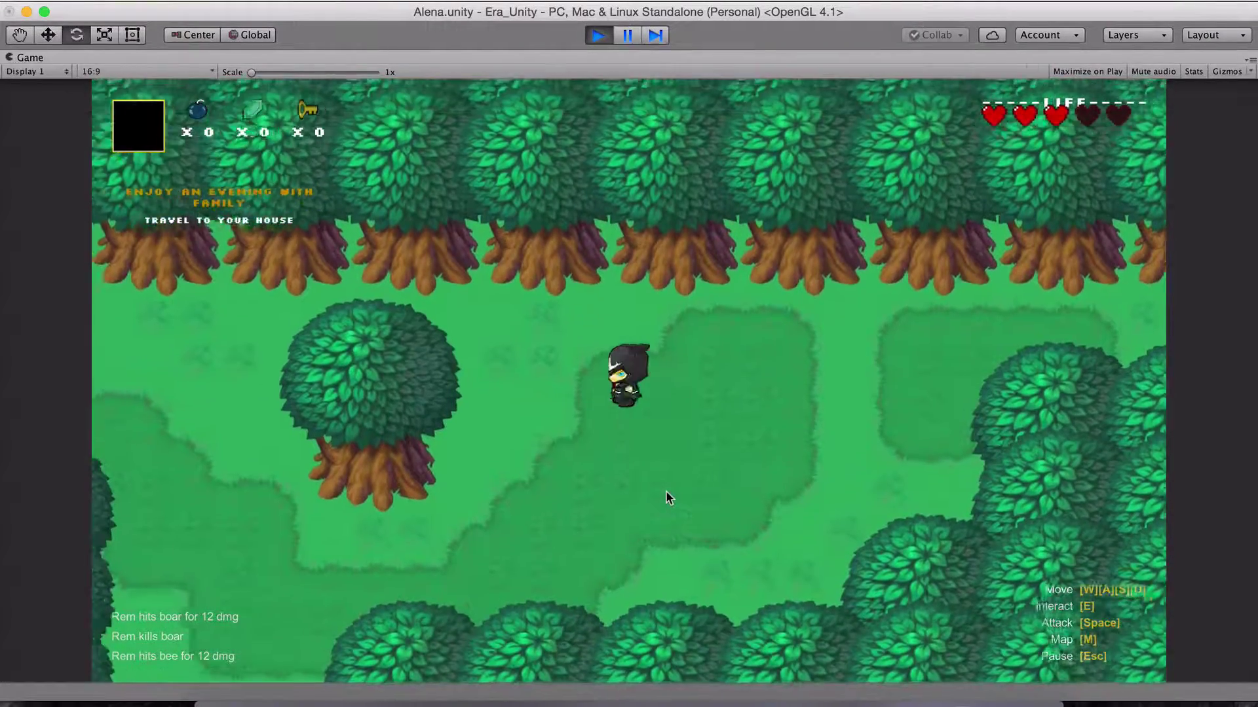
key(a)
key(s)
key(a)
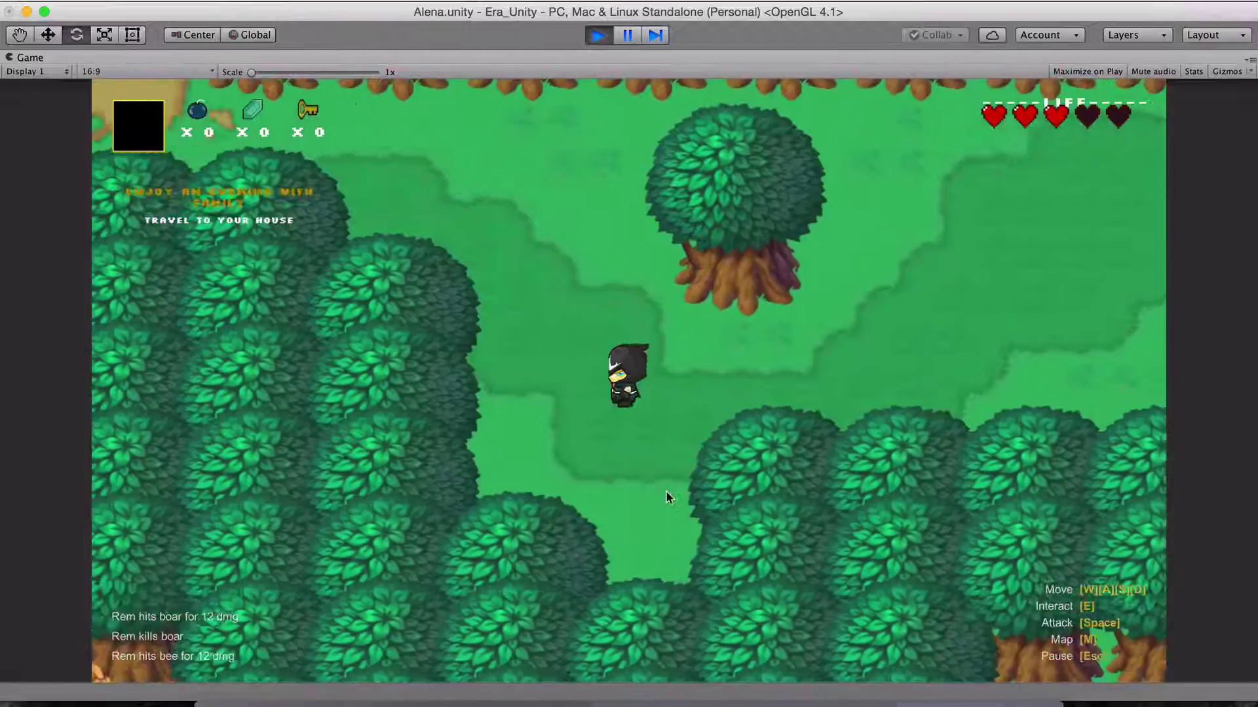
key(w)
key(w)
key(a)
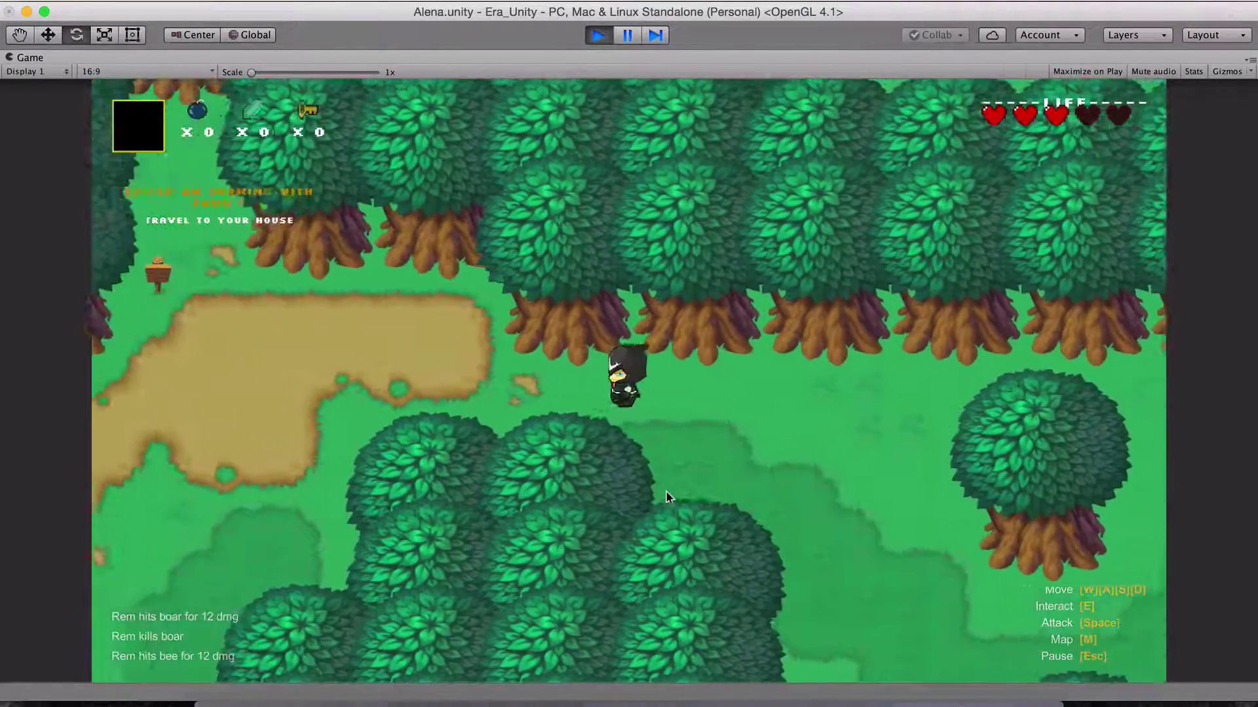
key(a)
key(s)
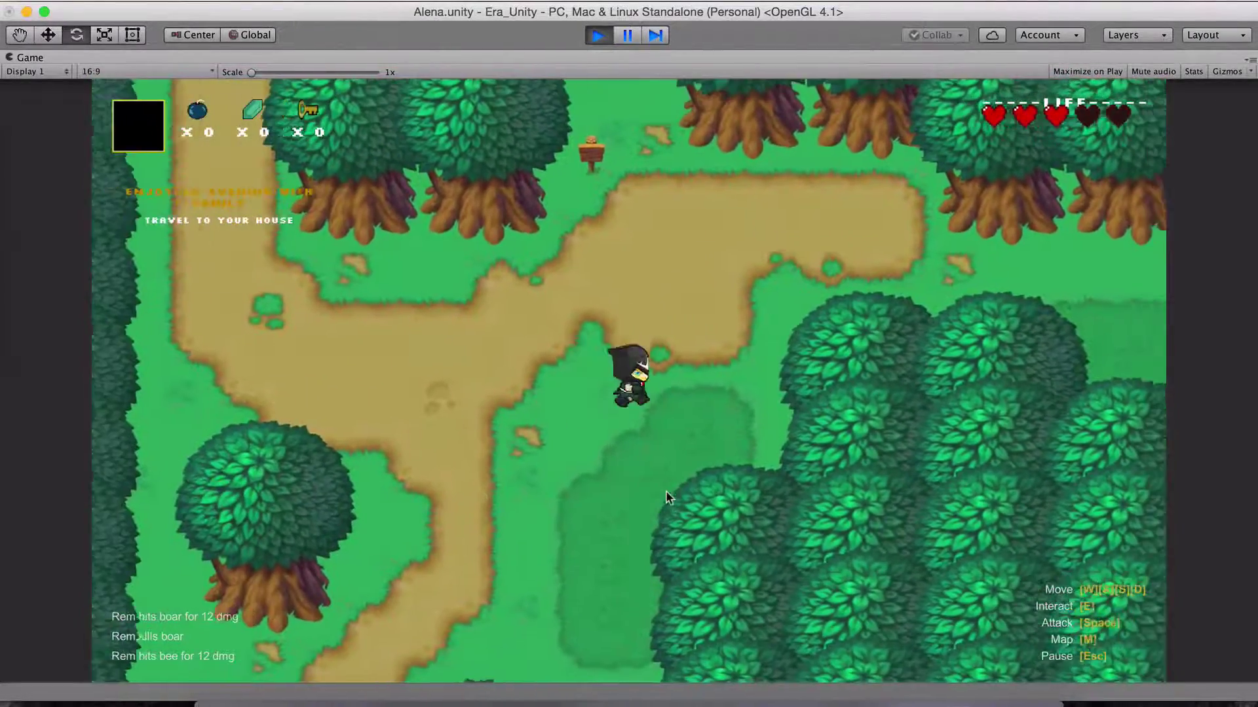
key(w)
key(d)
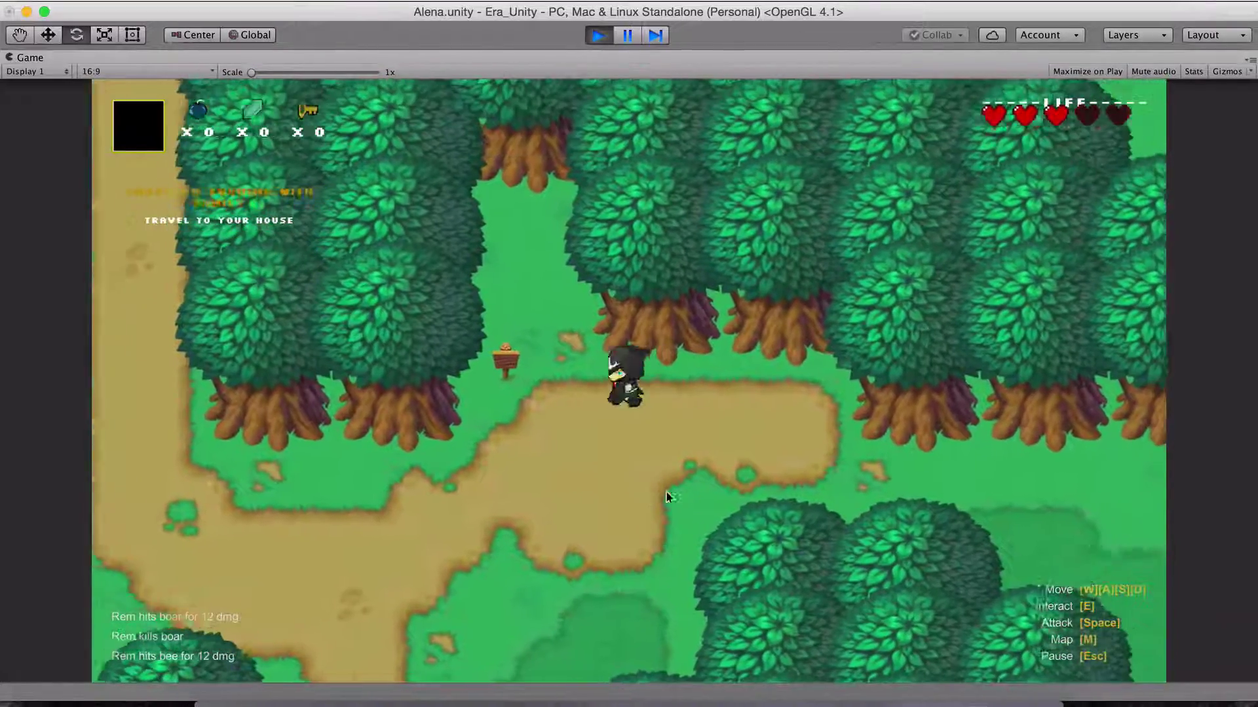
key(s)
key(a)
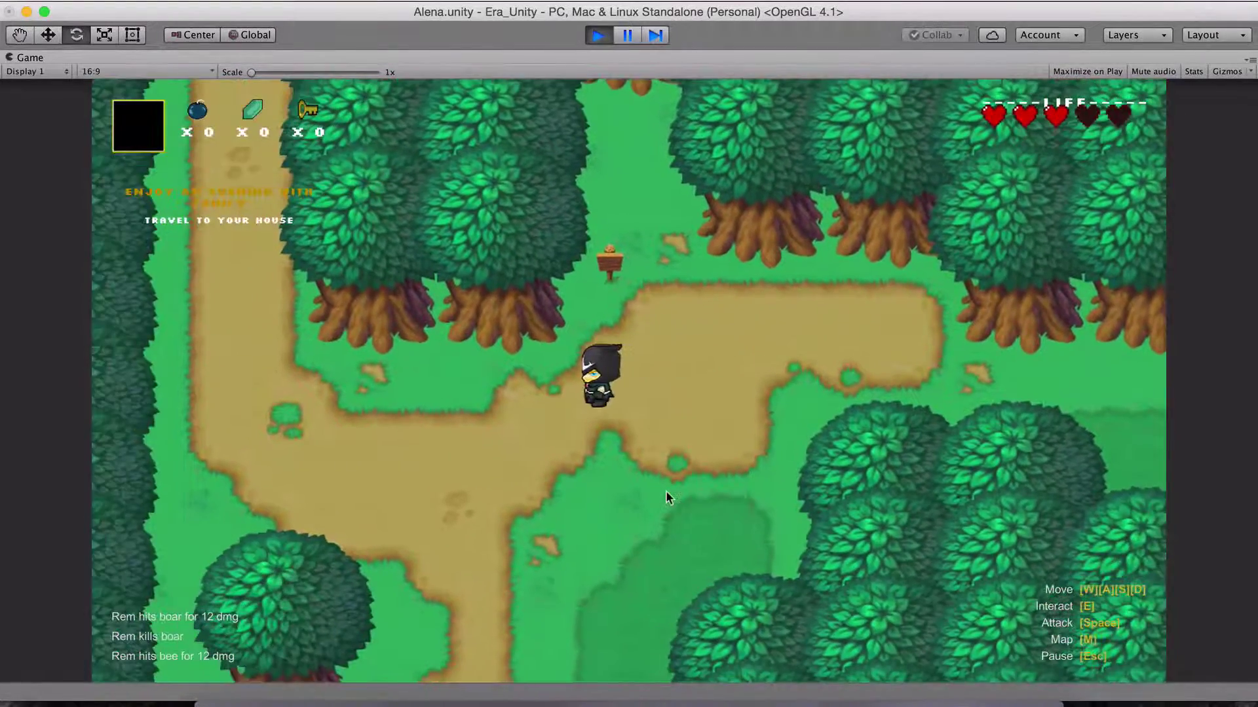
key(w)
key(w)
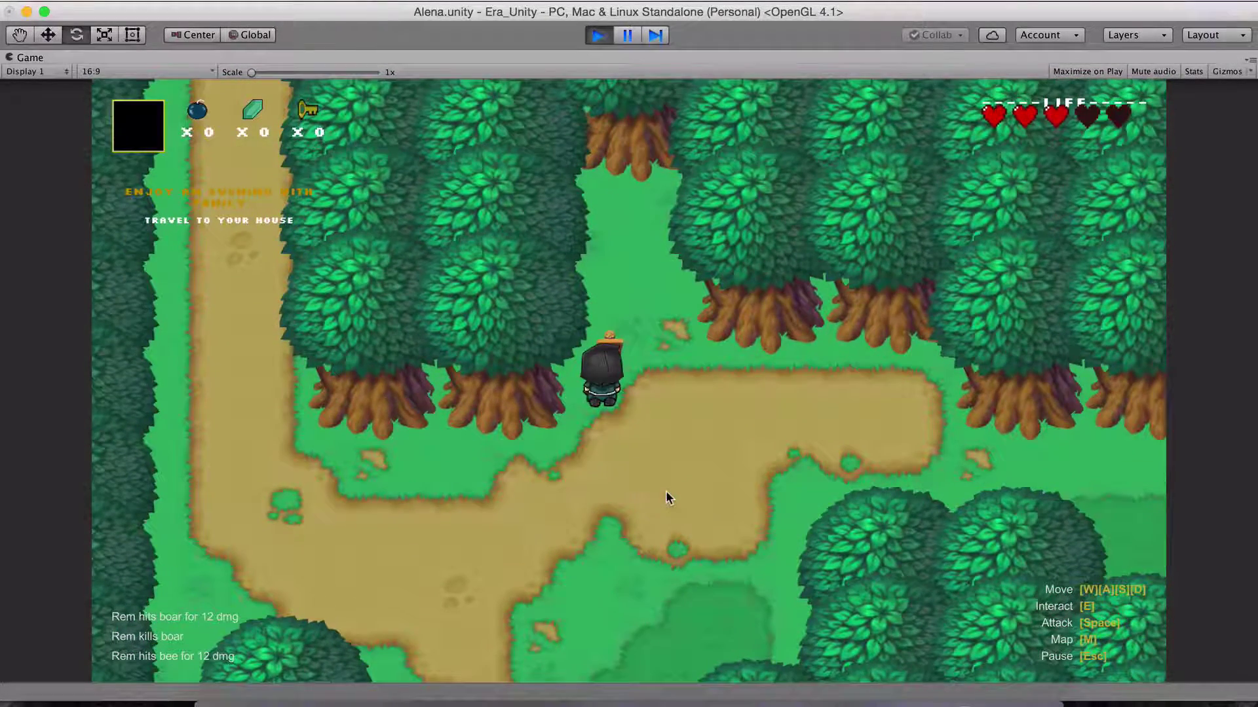
key(e)
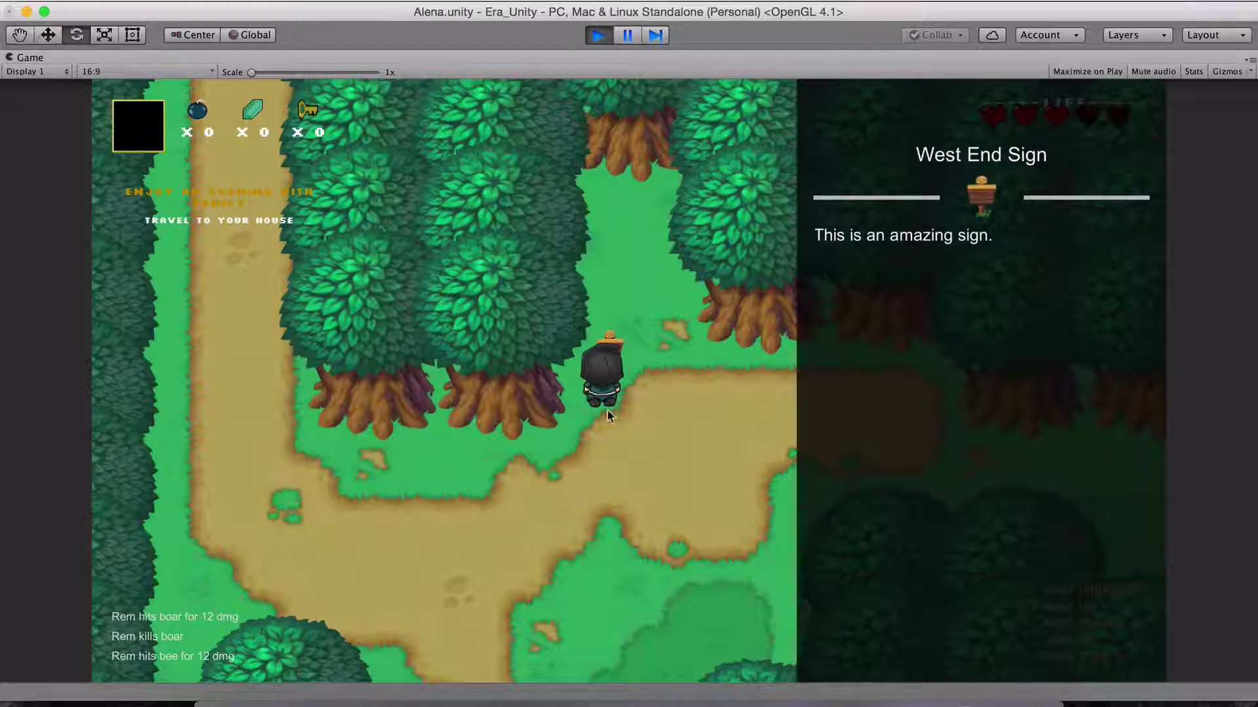
Press E to dismiss the West End Sign dialog
key(e)
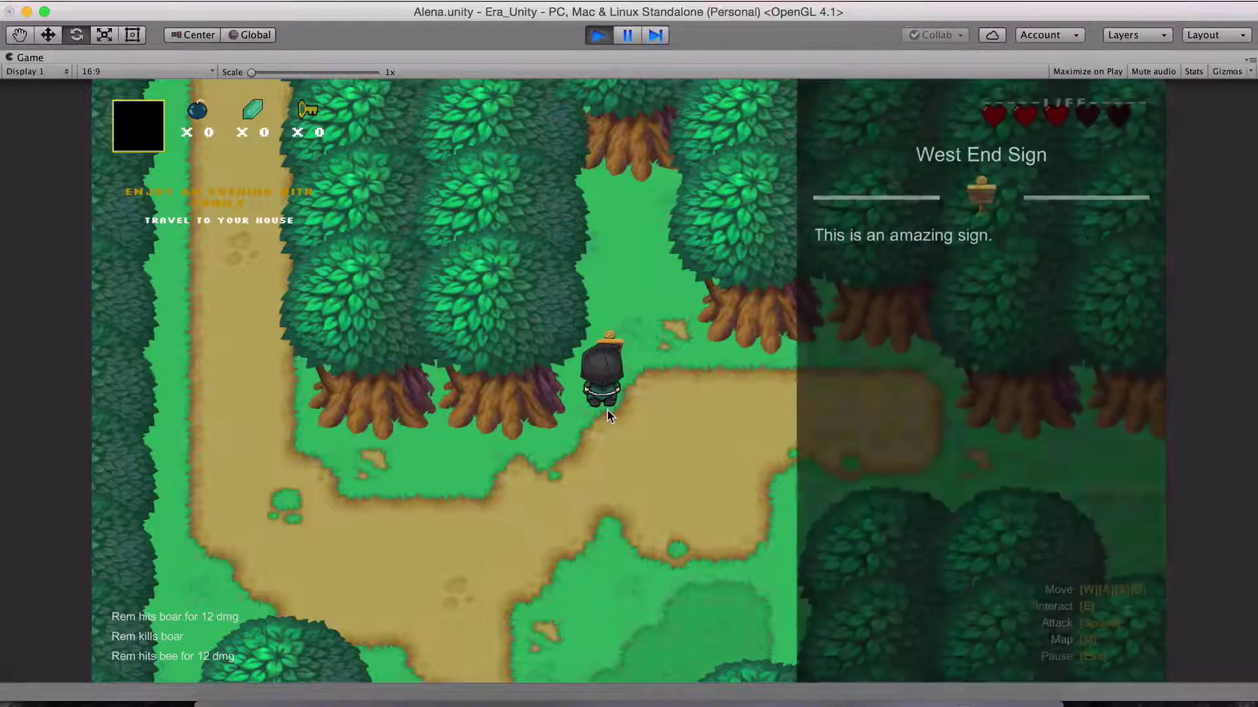
key(s)
key(d)
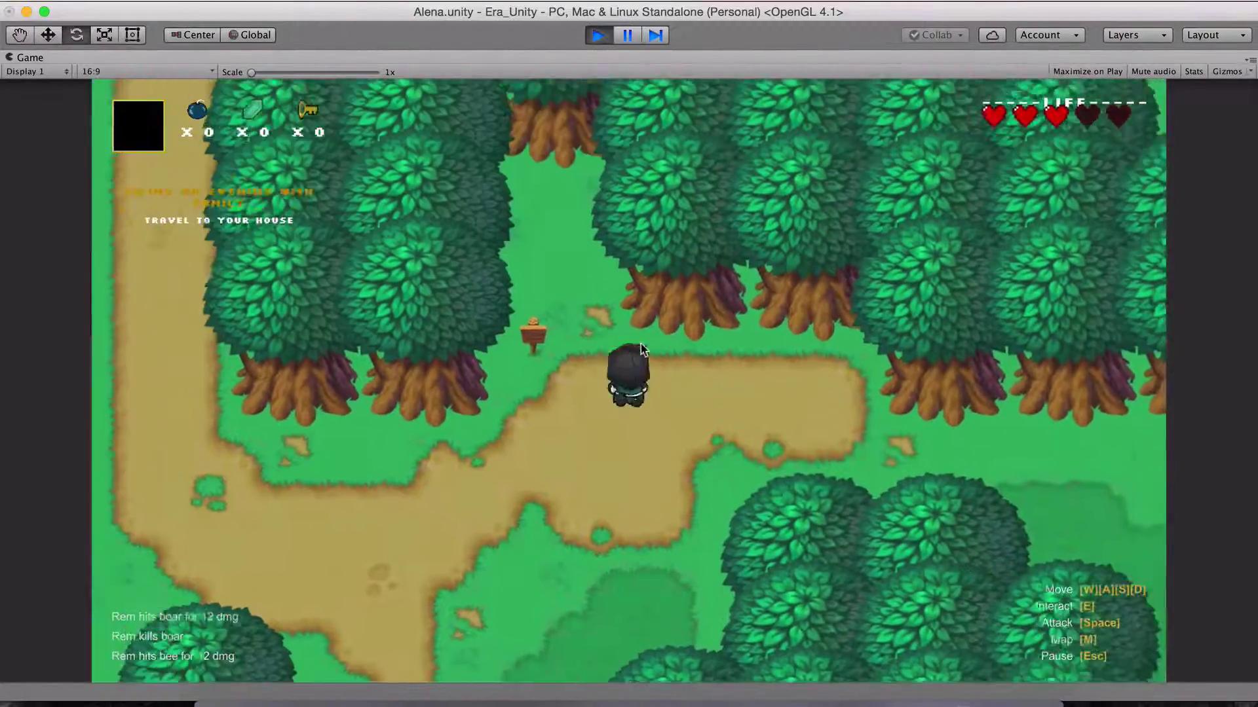
key(s)
key(d)
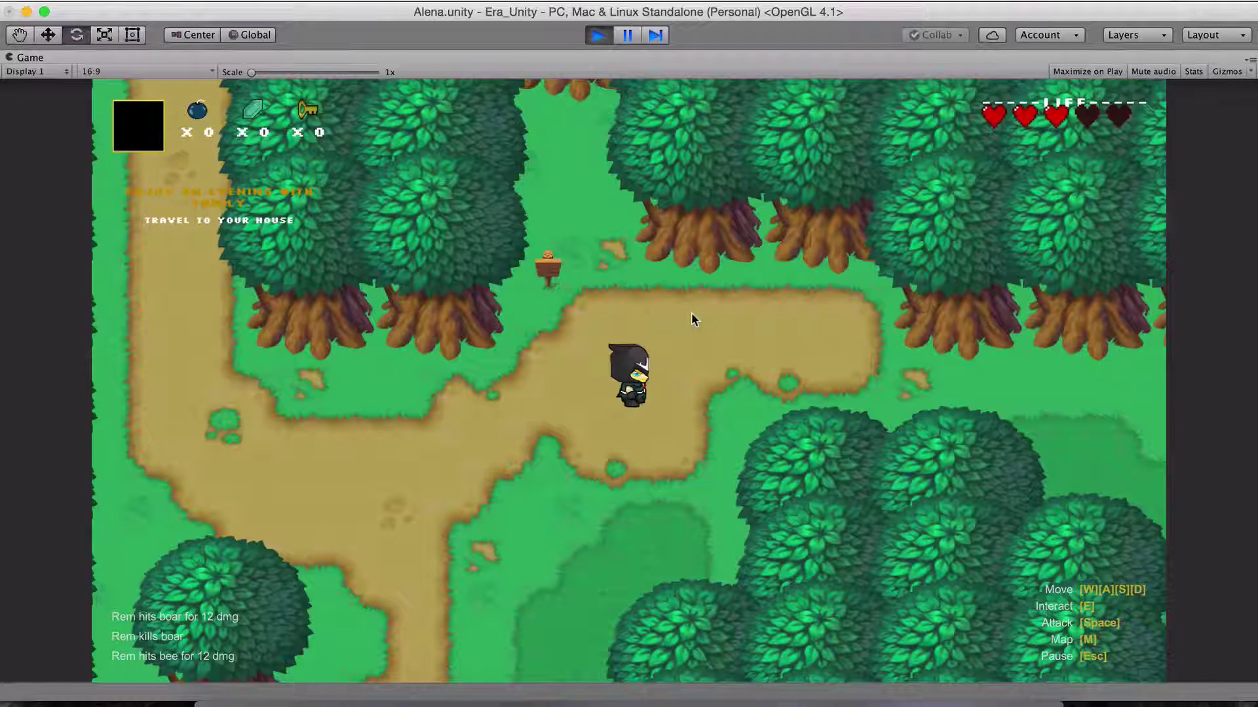
key(w)
key(a)
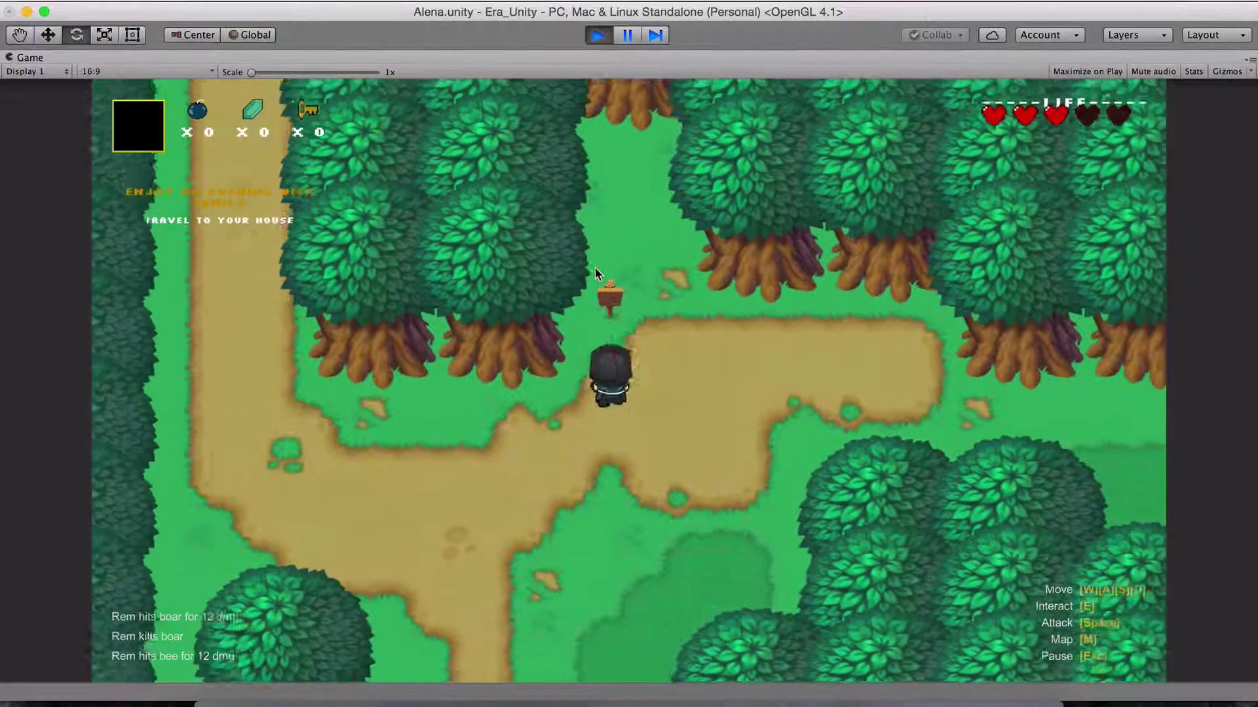
key(s)
key(d)
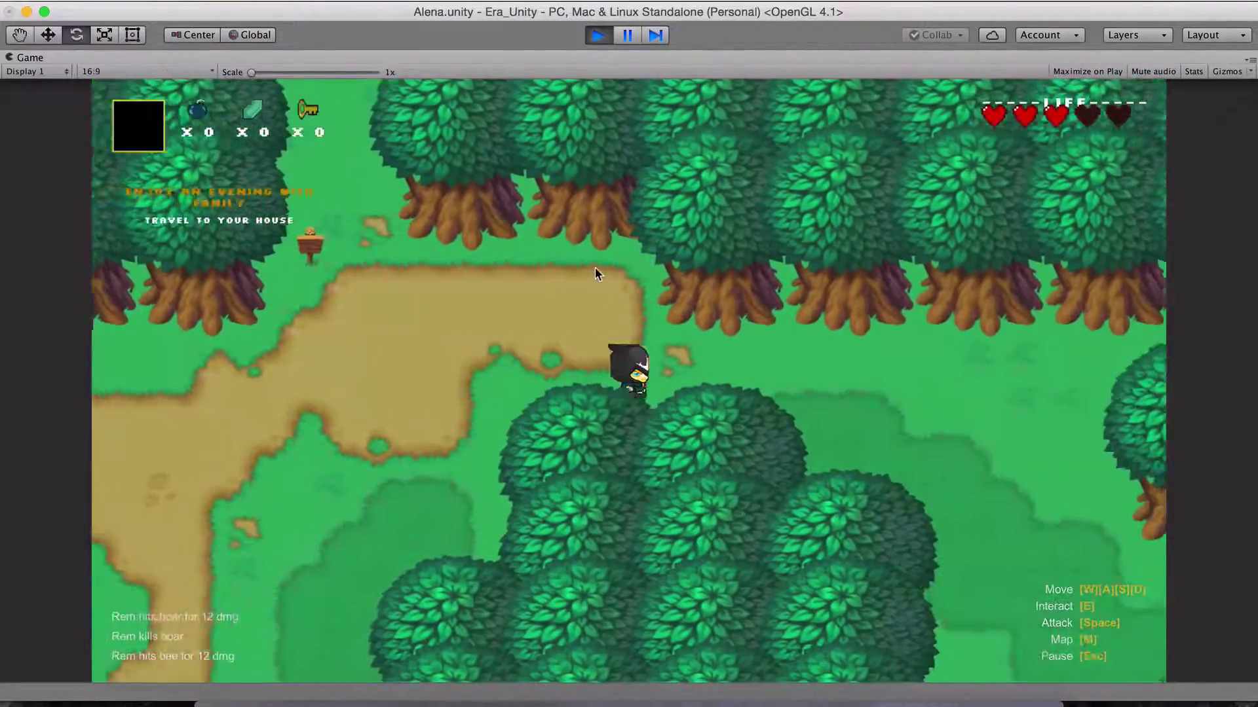
key(a)
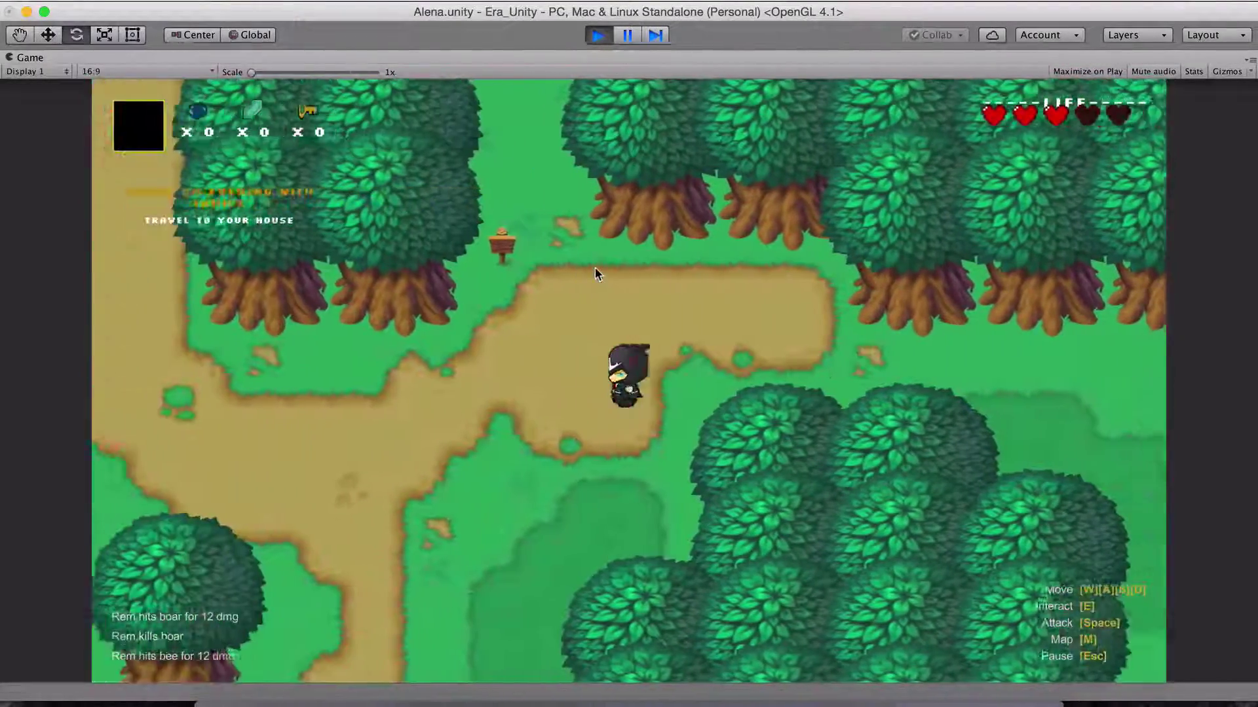
key(a)
key(w)
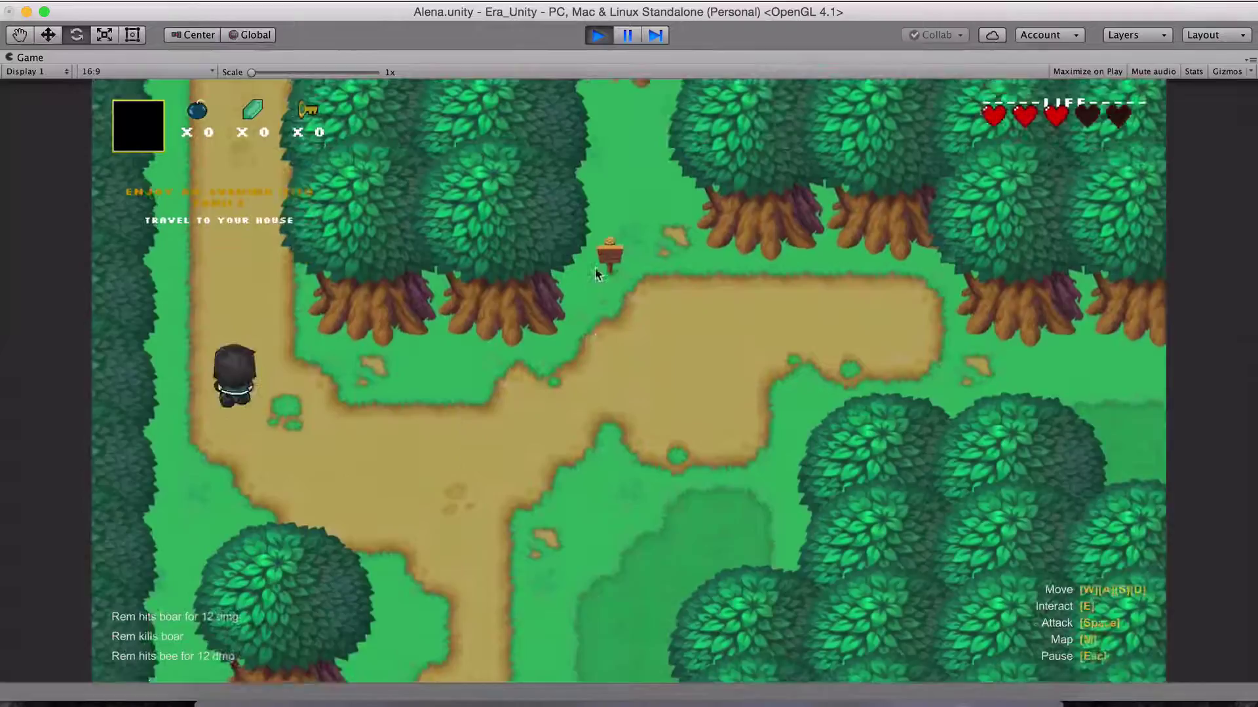
key(a)
key(s)
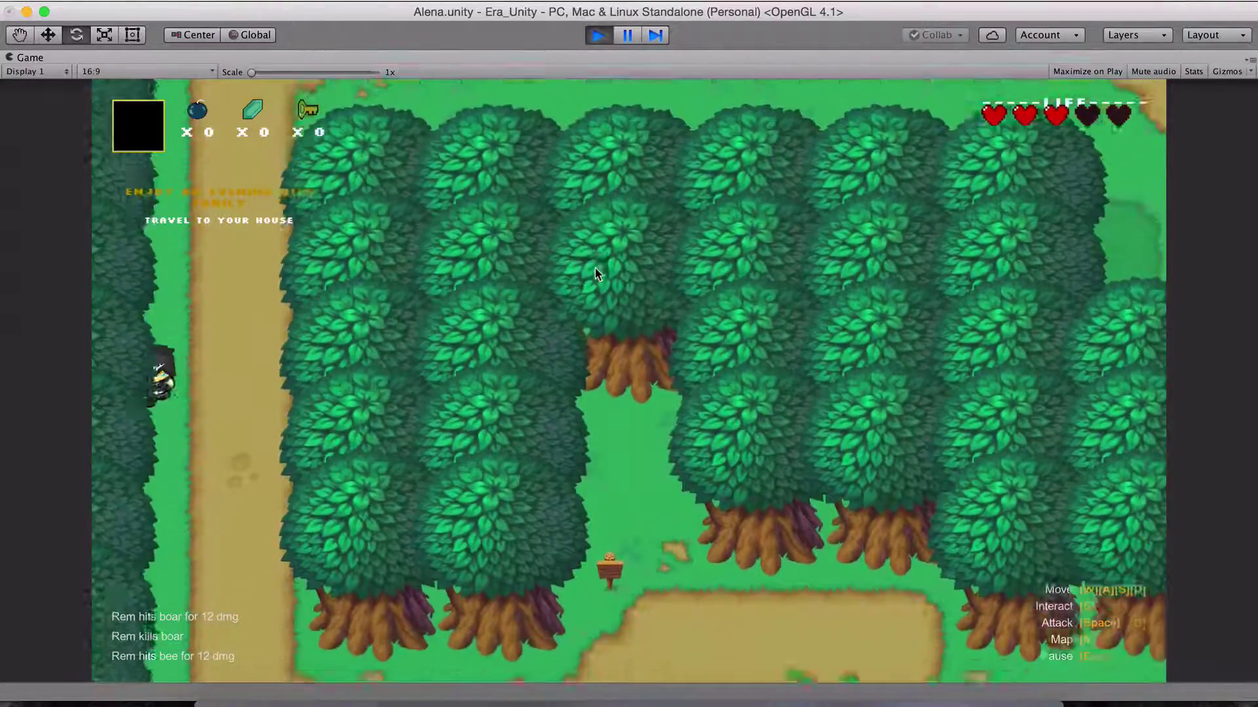
key(s)
key(d)
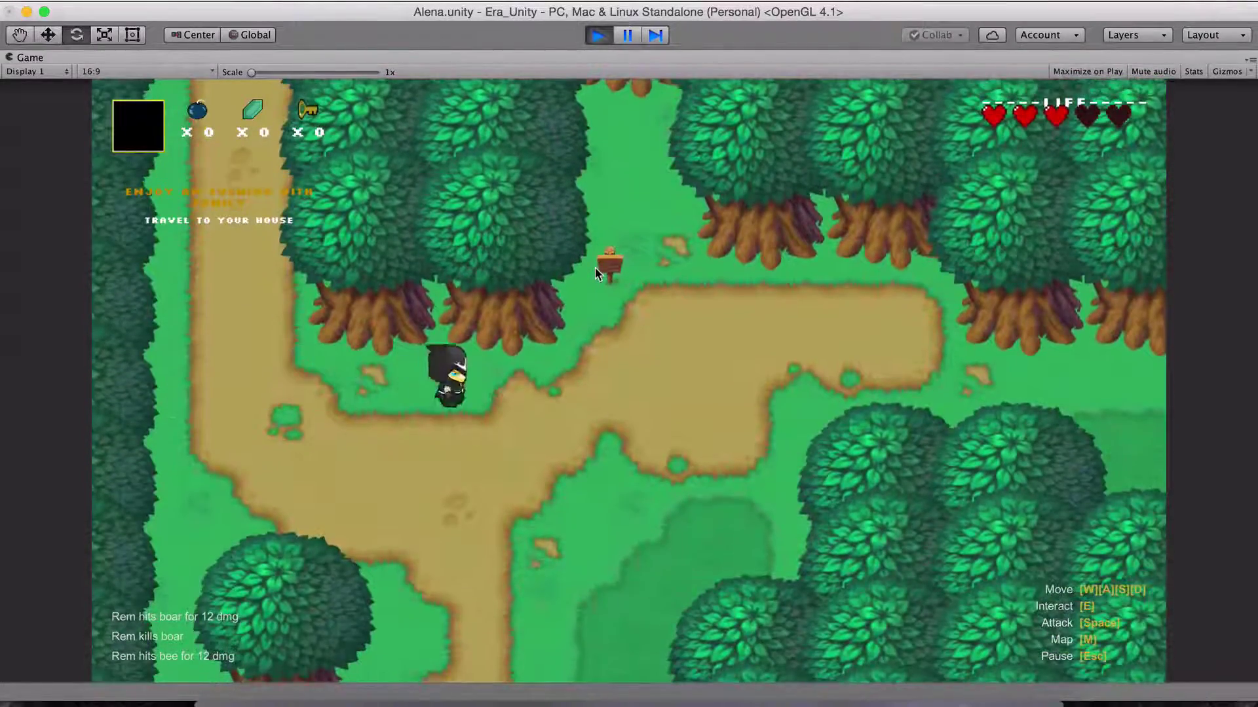
key(d)
key(w)
key(s)
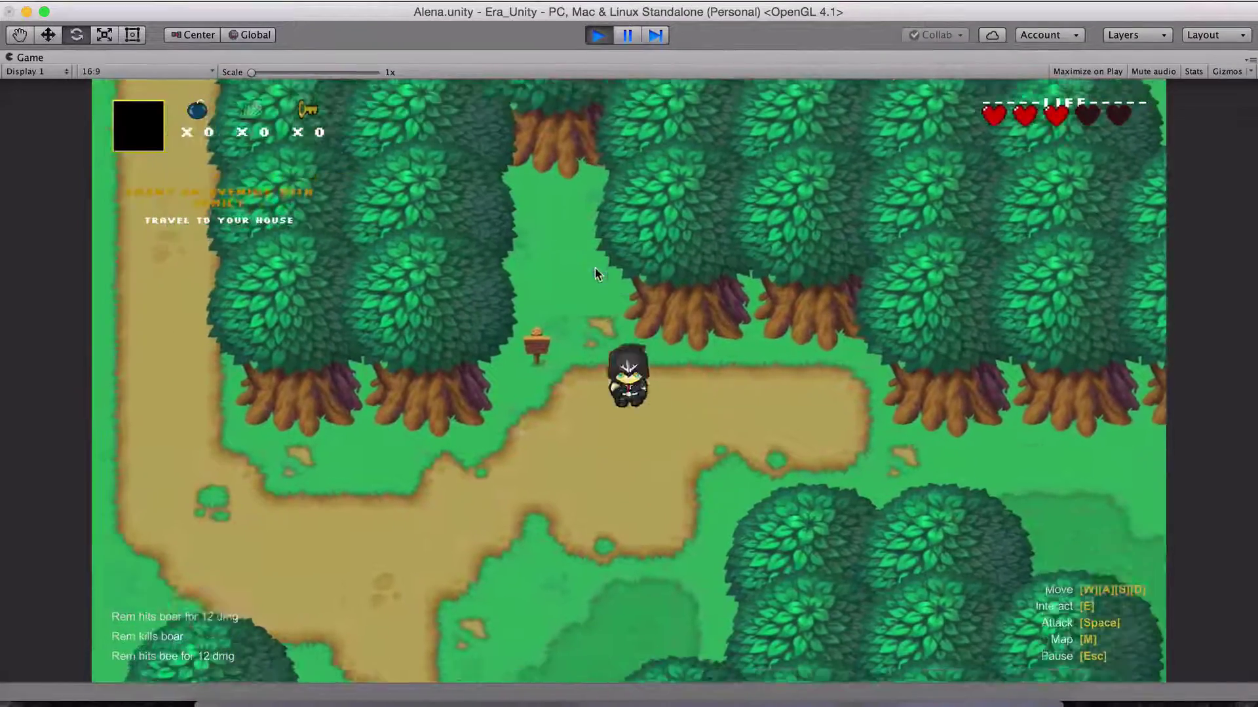
key(a)
key(w)
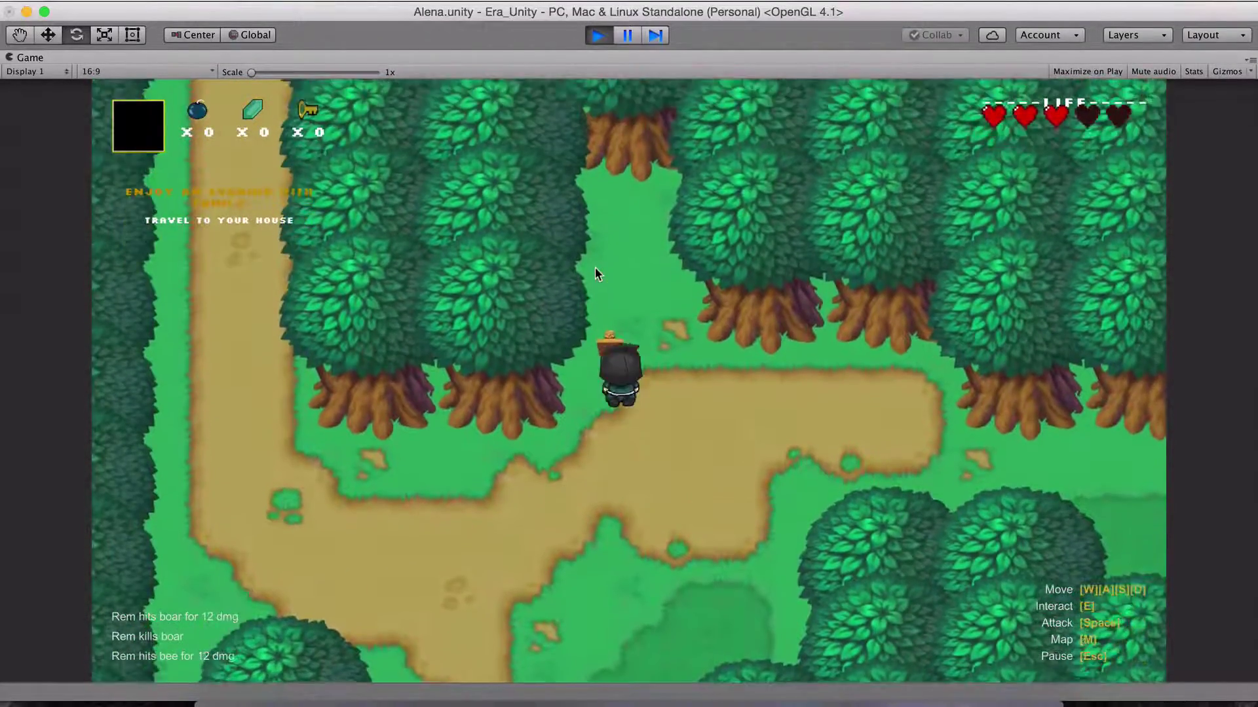
key(s)
key(d)
key(w)
key(a)
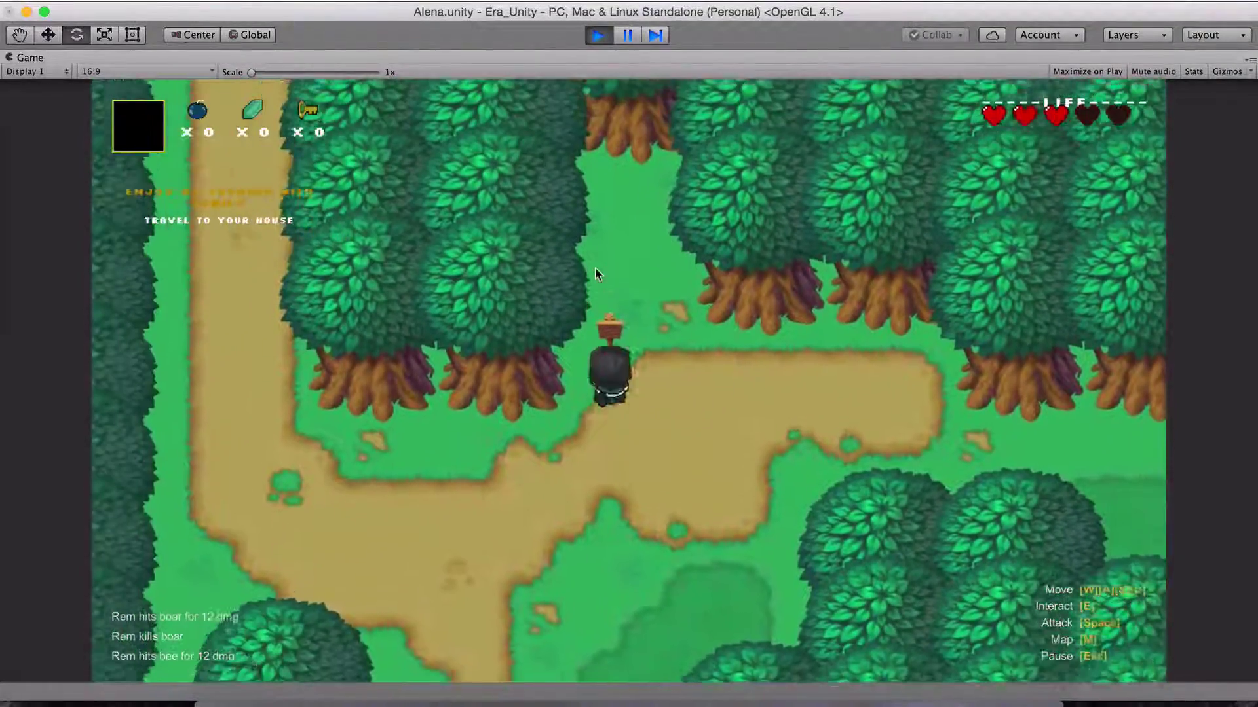
key(a)
key(w)
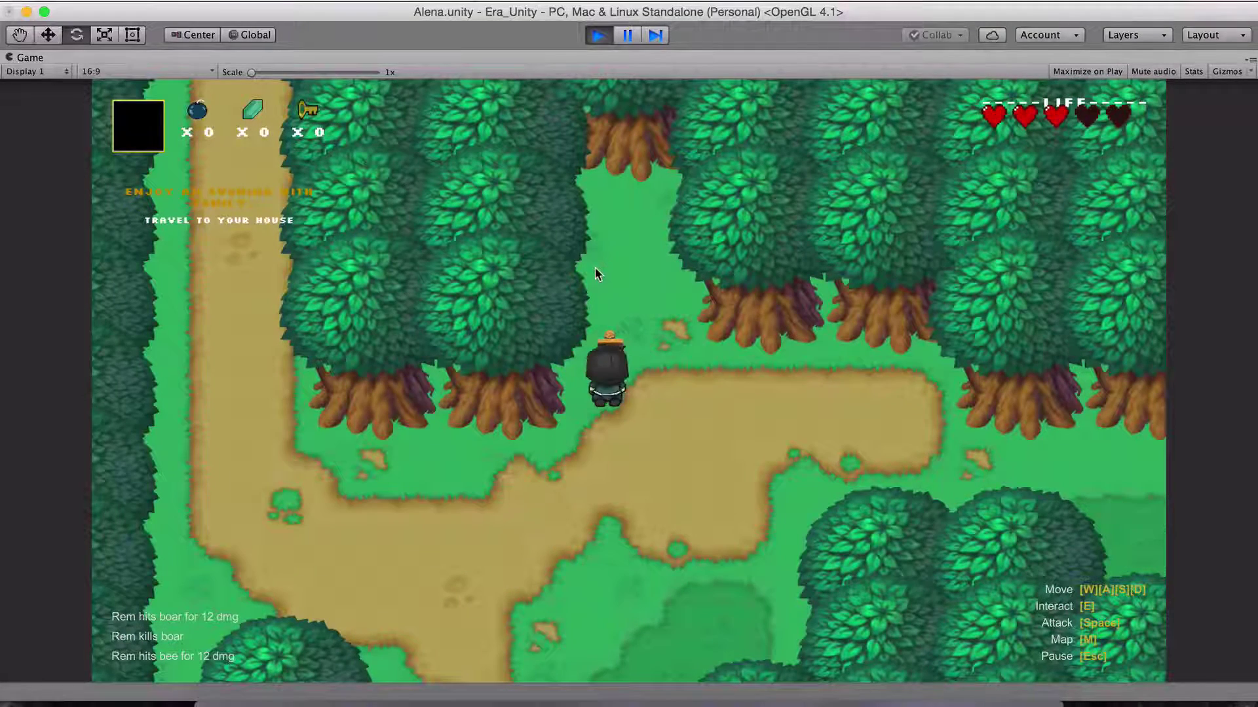
key(e)
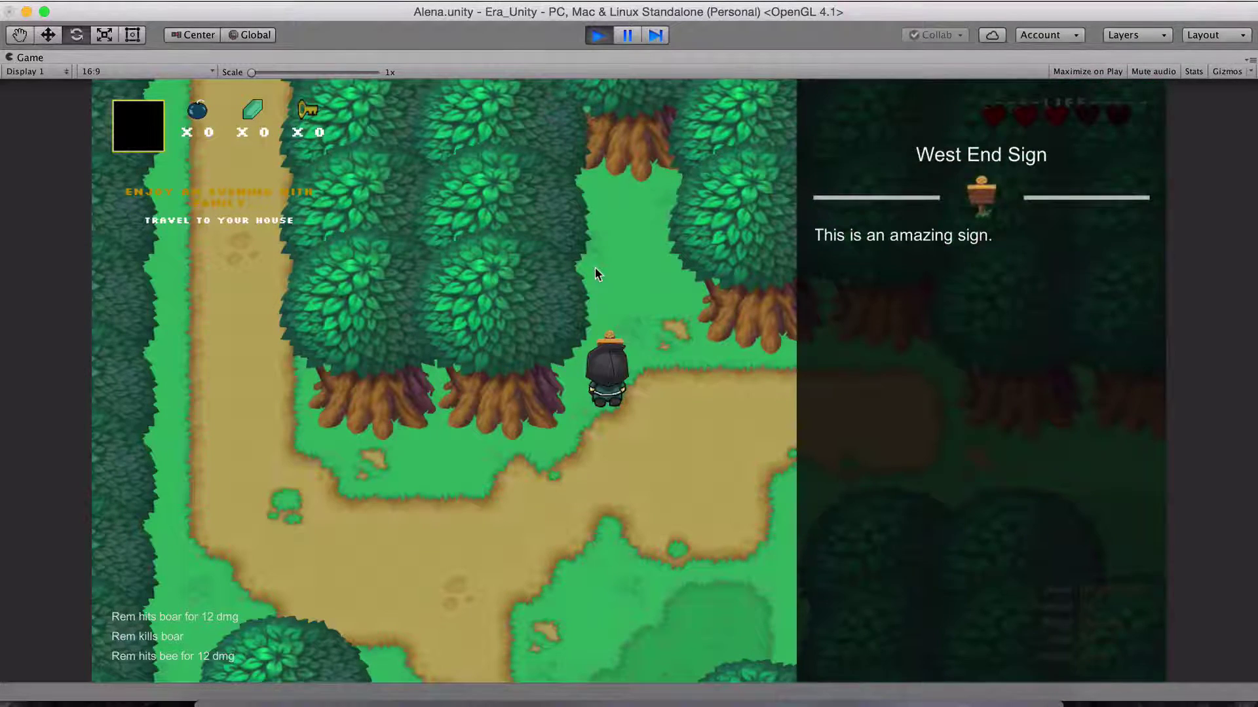
key(e)
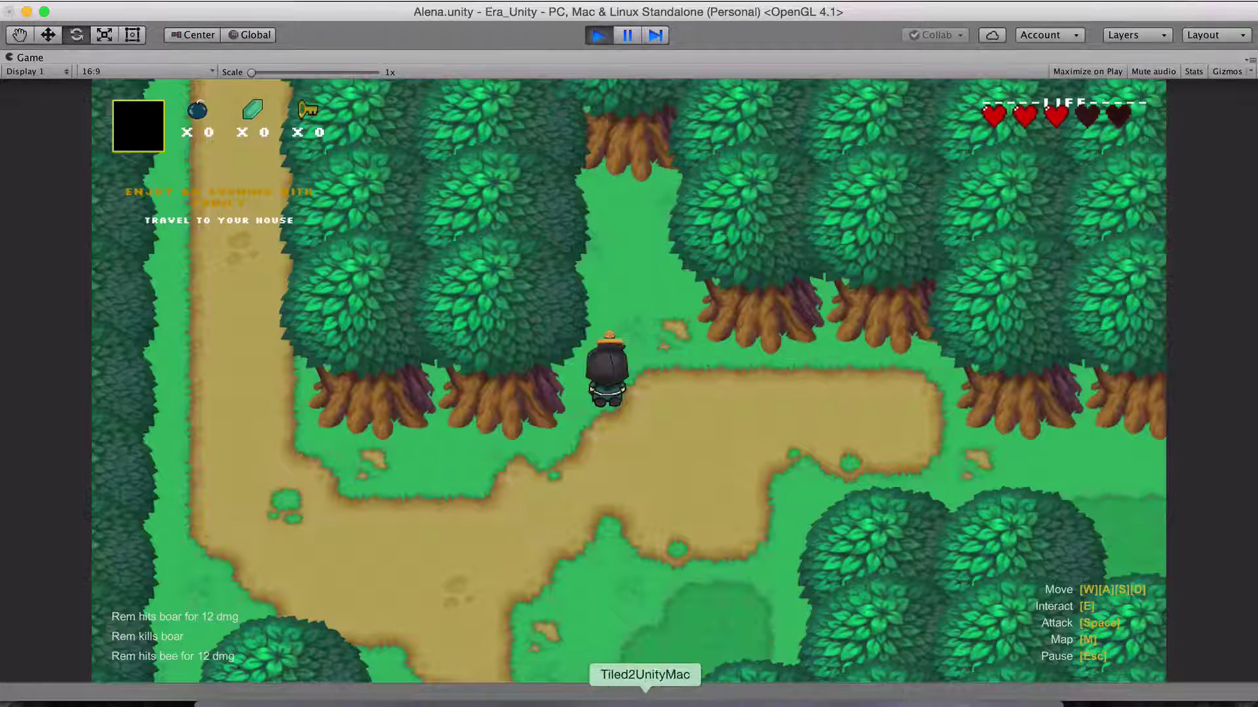
key(s)
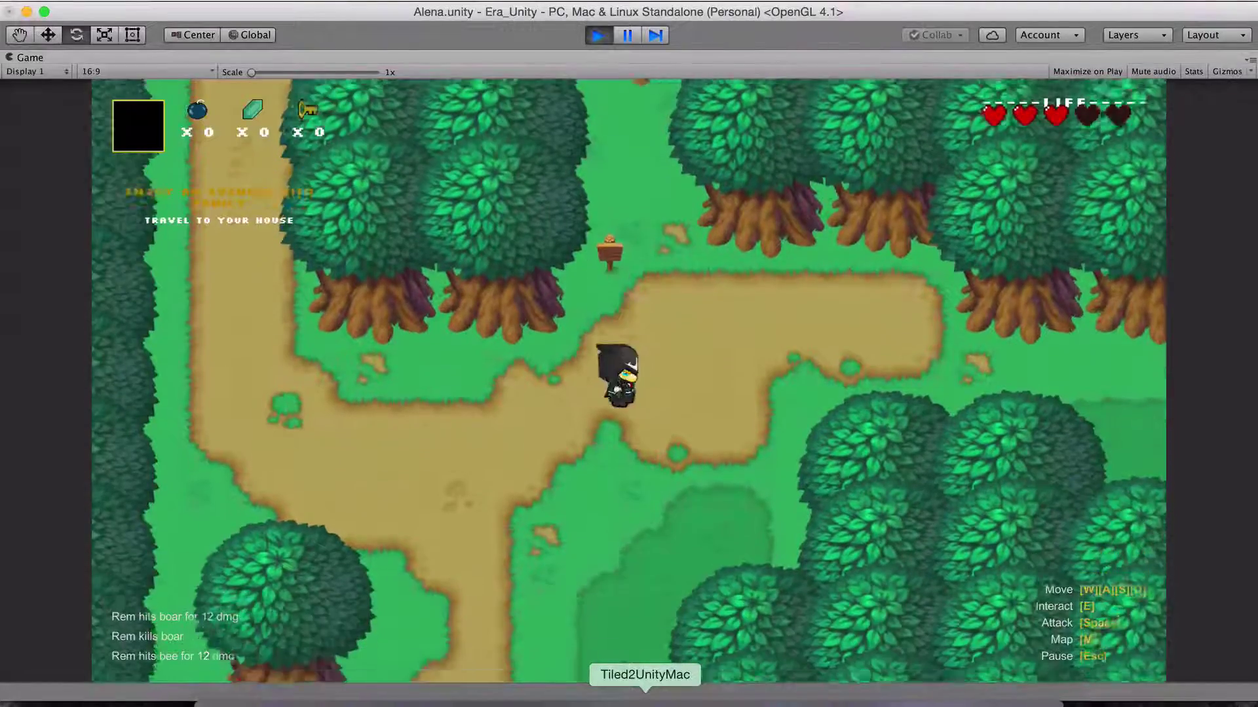
key(d)
key(d)
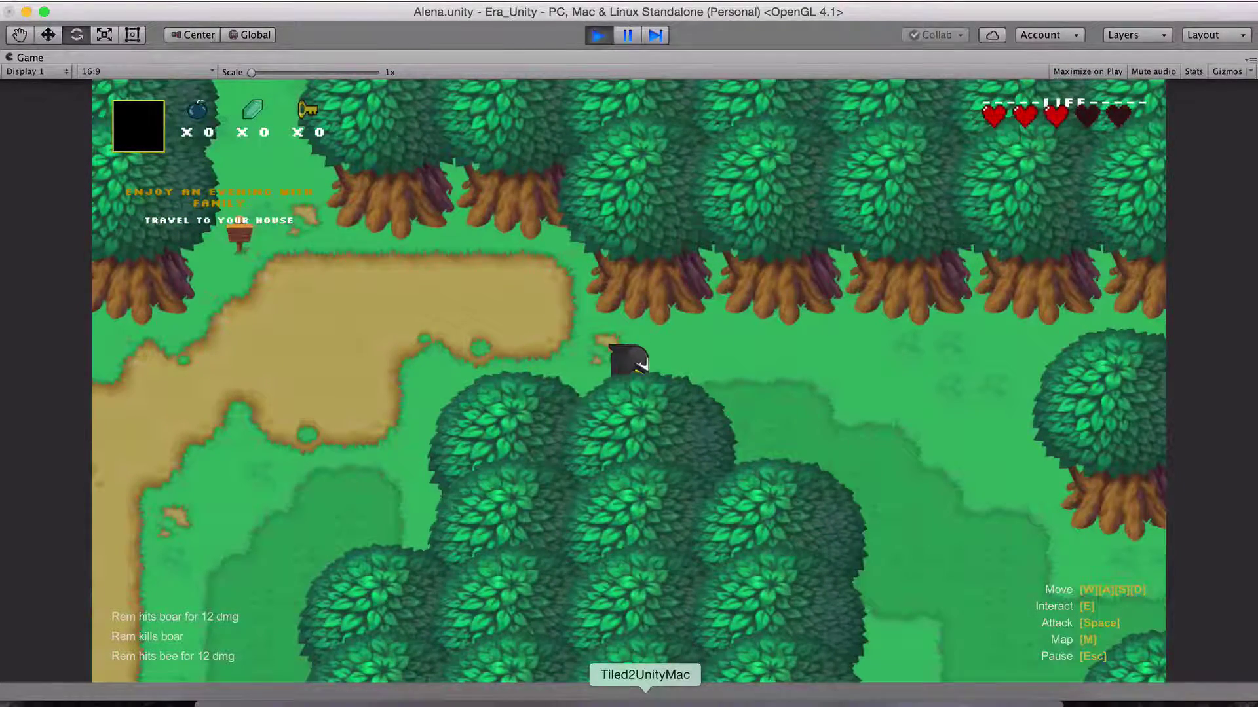
click(645, 700)
click(636, 636)
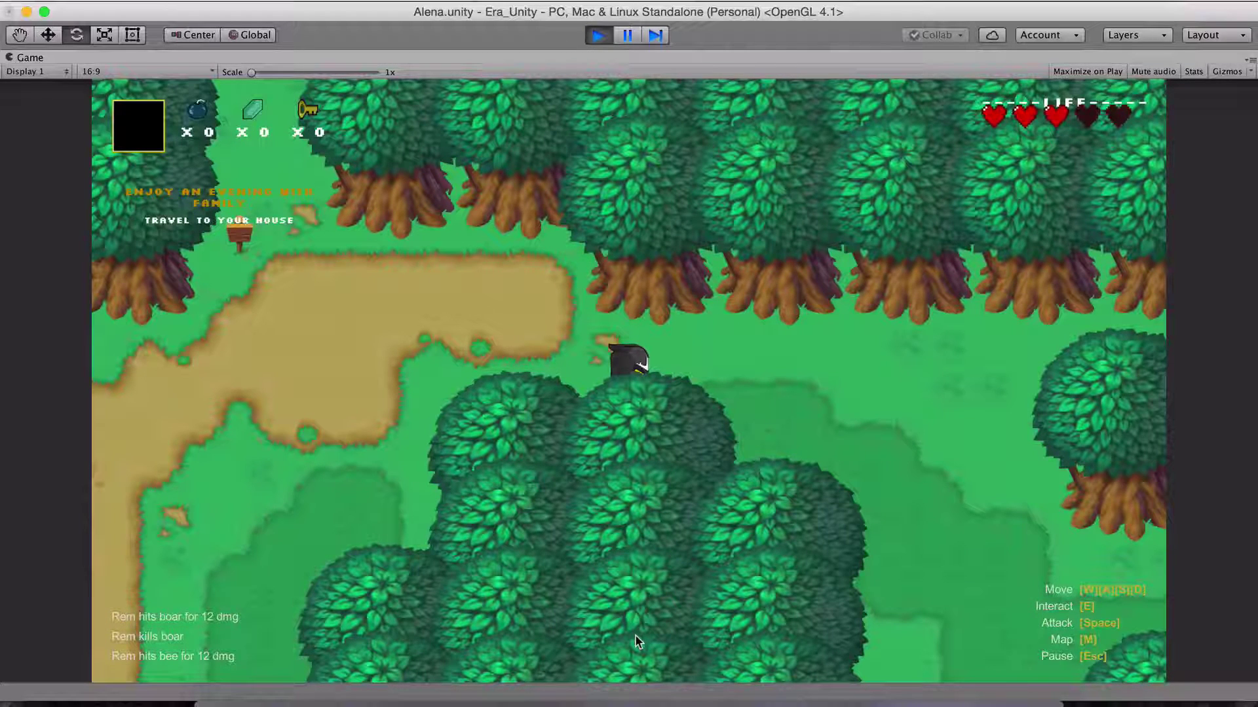
key(a)
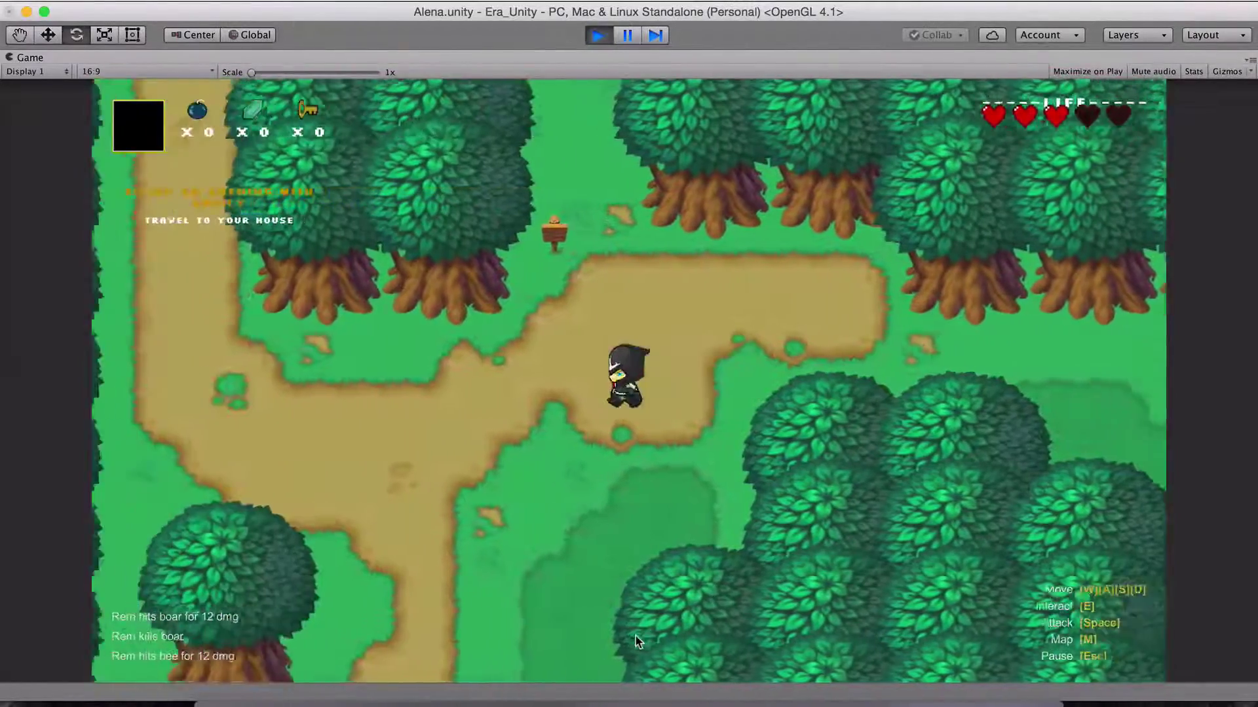
key(w)
key(a)
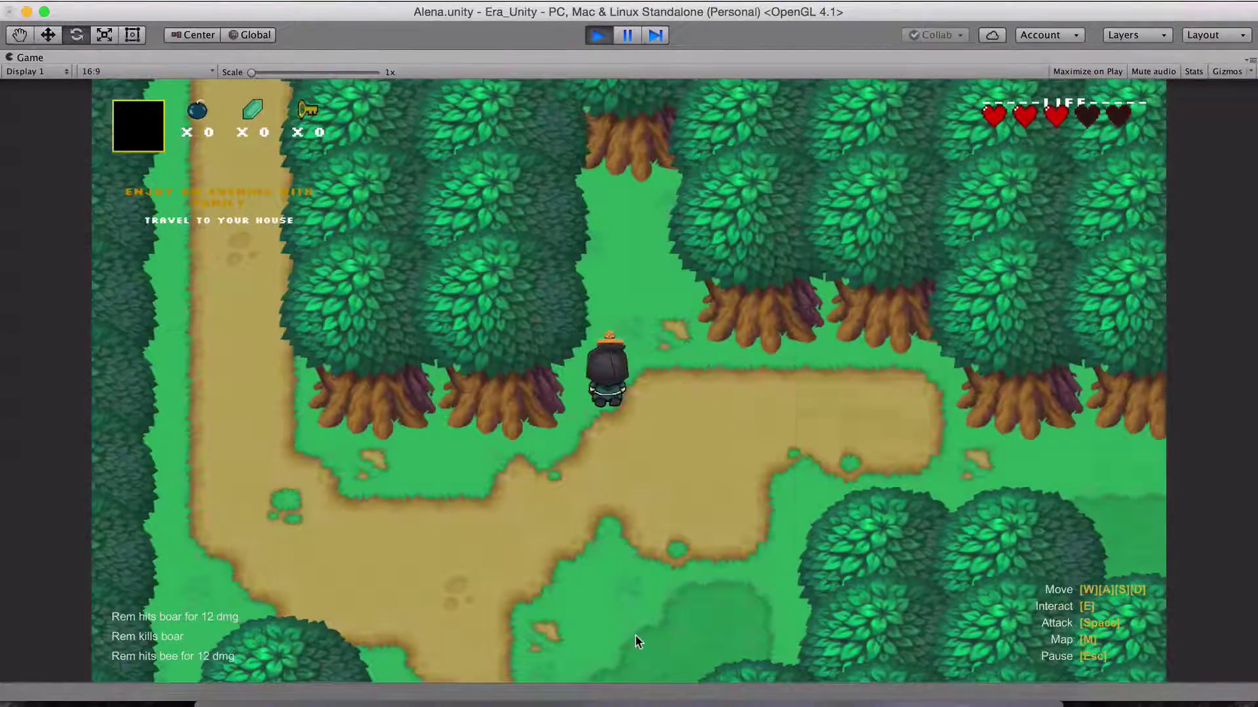
key(e)
key(e)
key(d)
key(s)
key(a)
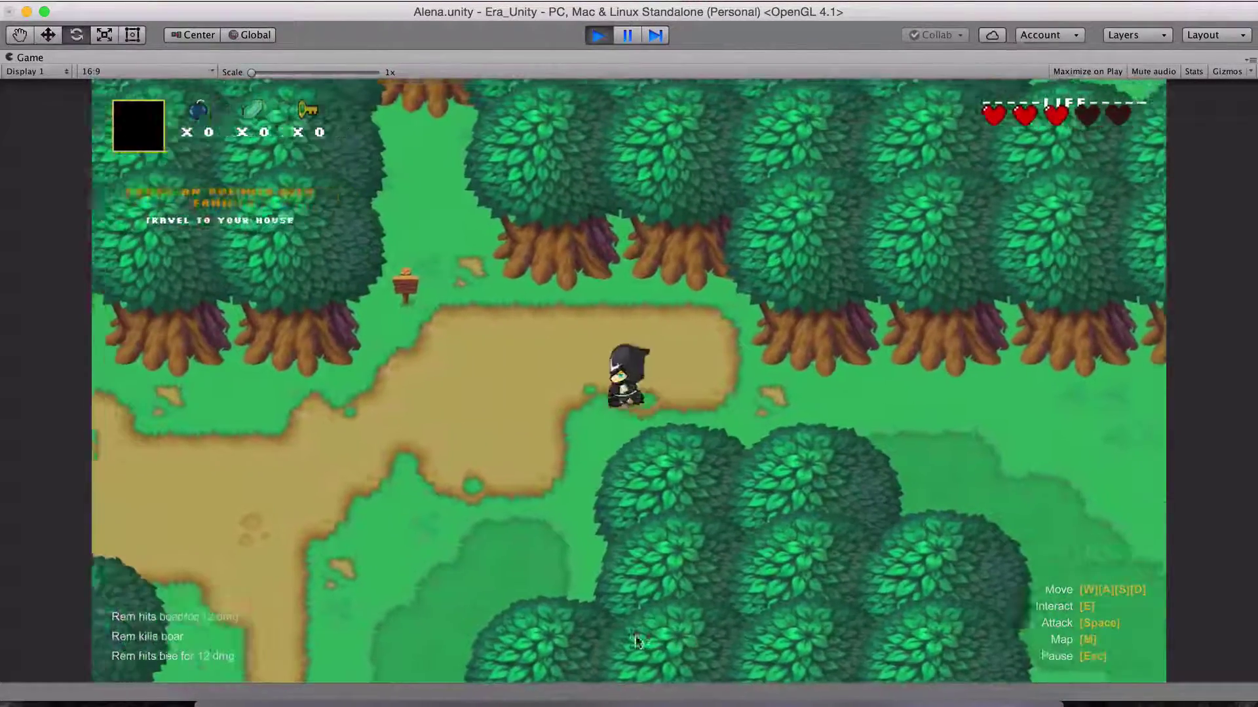
key(w)
key(s)
key(a)
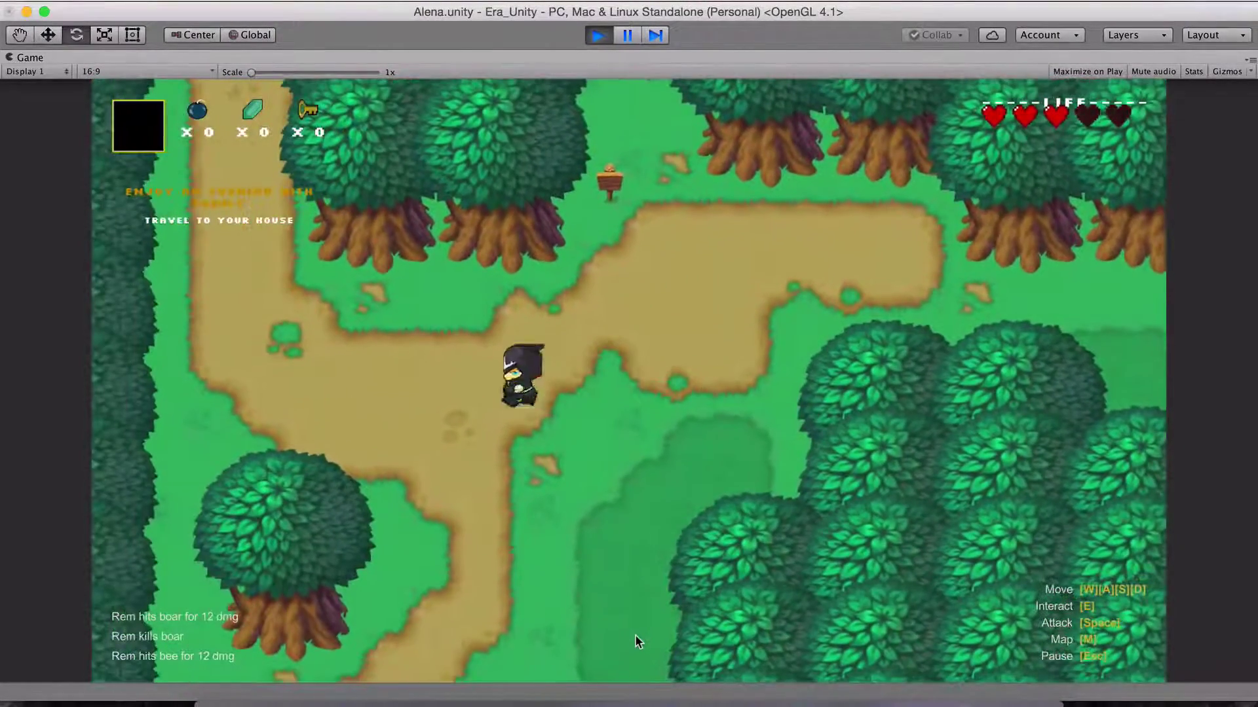
key(d)
key(w)
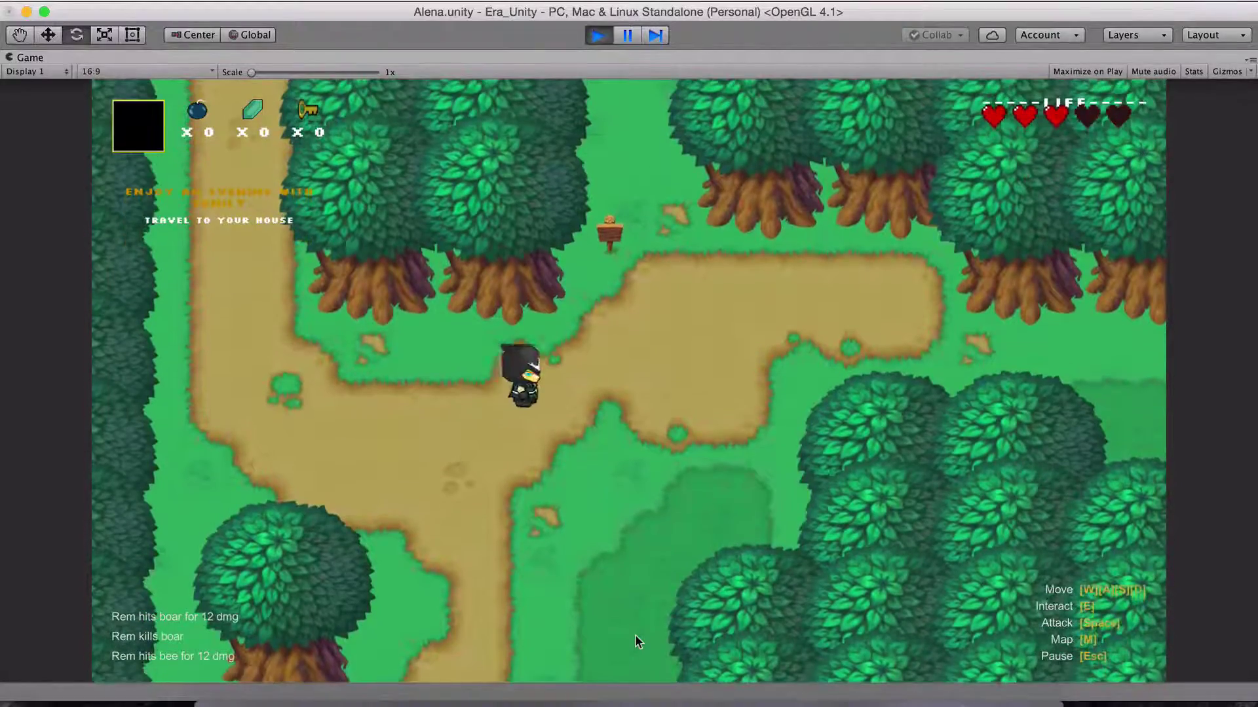
key(w)
key(d)
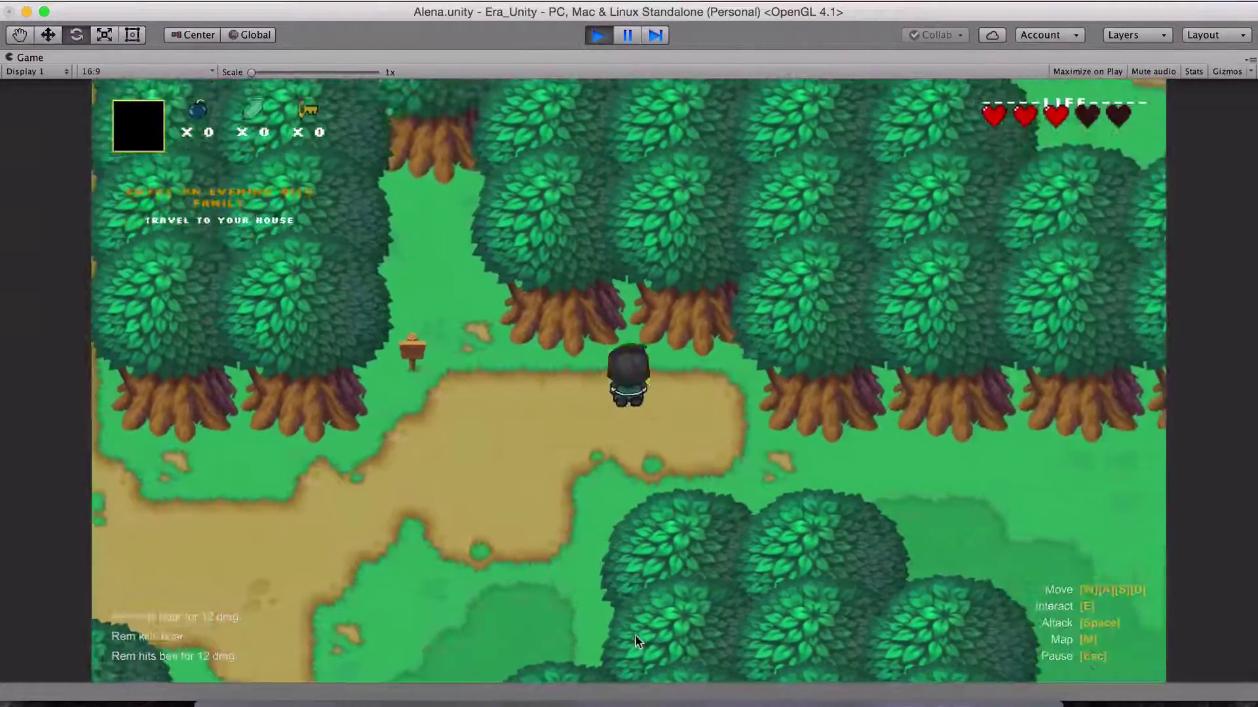
key(a)
key(s)
key(a)
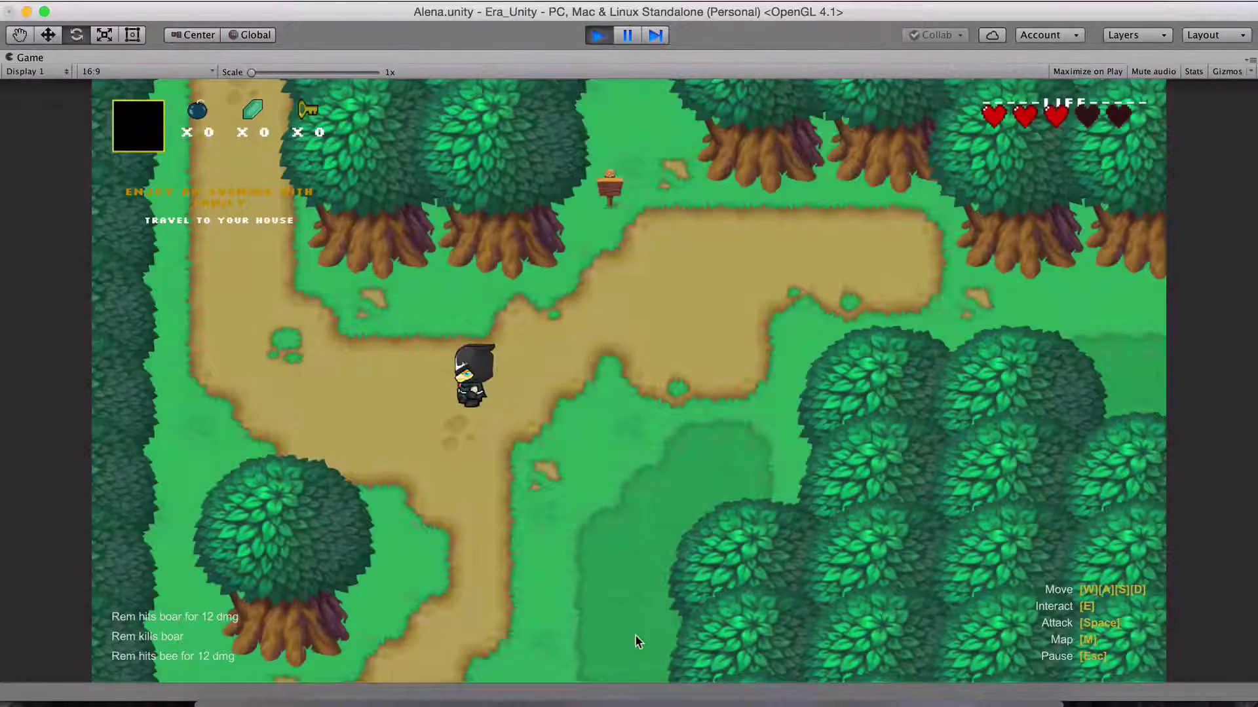
key(d)
key(w)
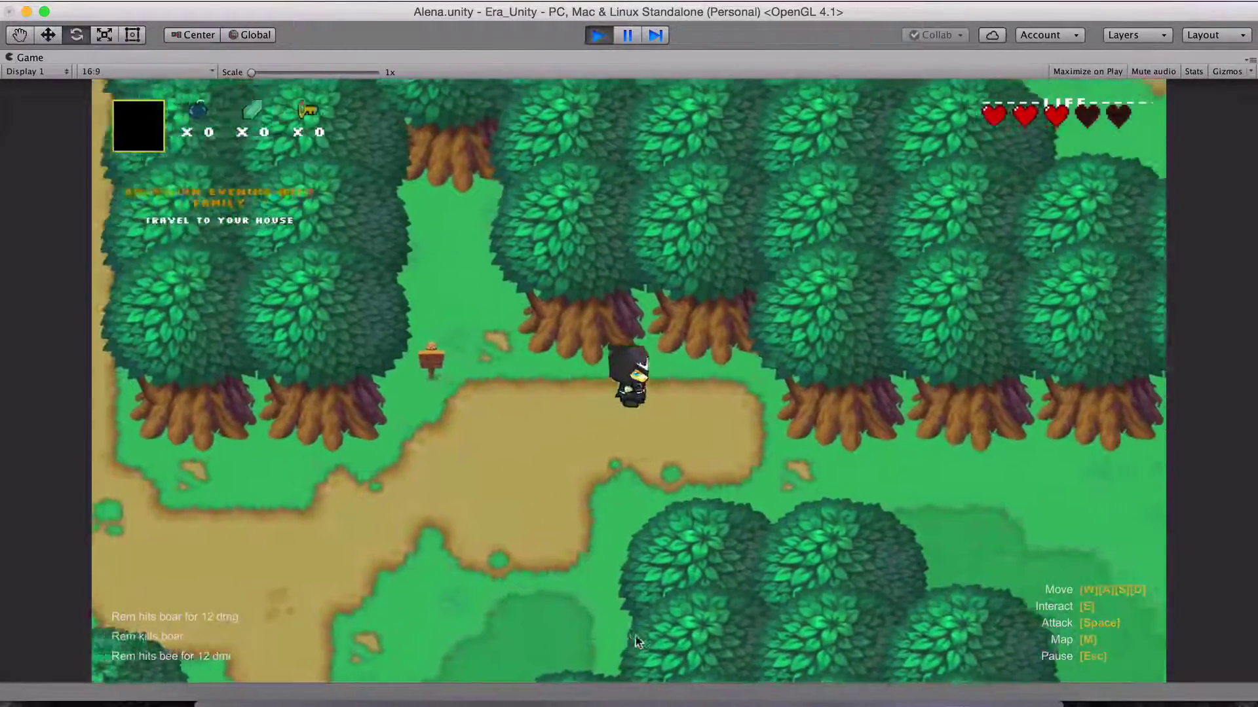
key(s)
key(d)
key(a)
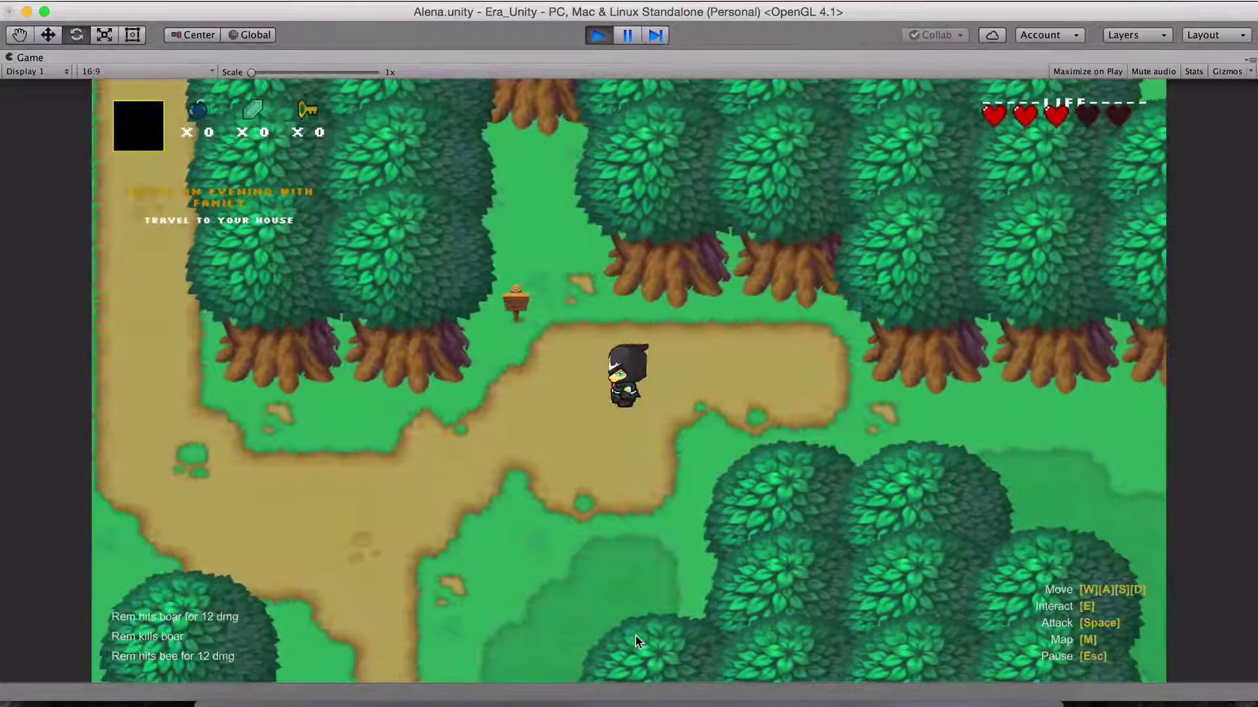